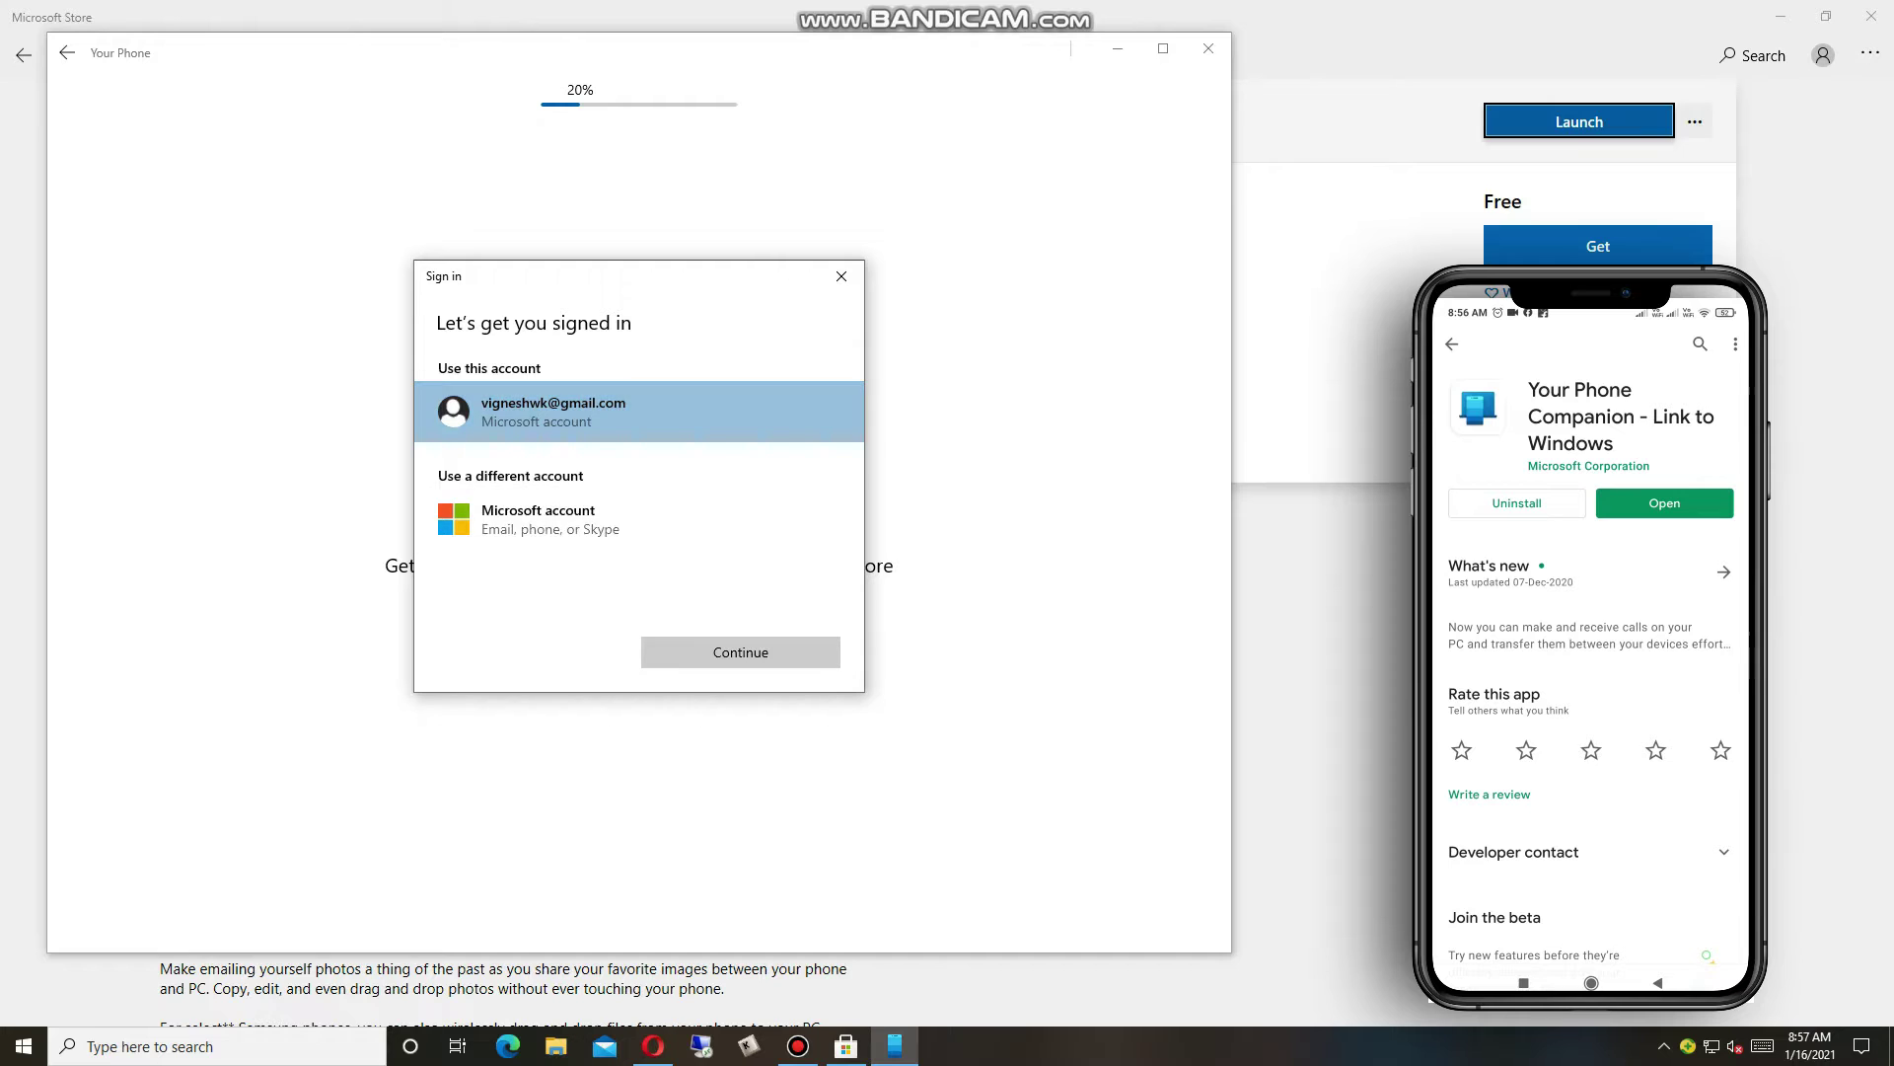
Sign in with the suggested Microsoft account and complete the welcome screens, allowing the app to open when Windows starts and skipping the task selection
{"action": "left_click", "coordinate": [733, 653]}
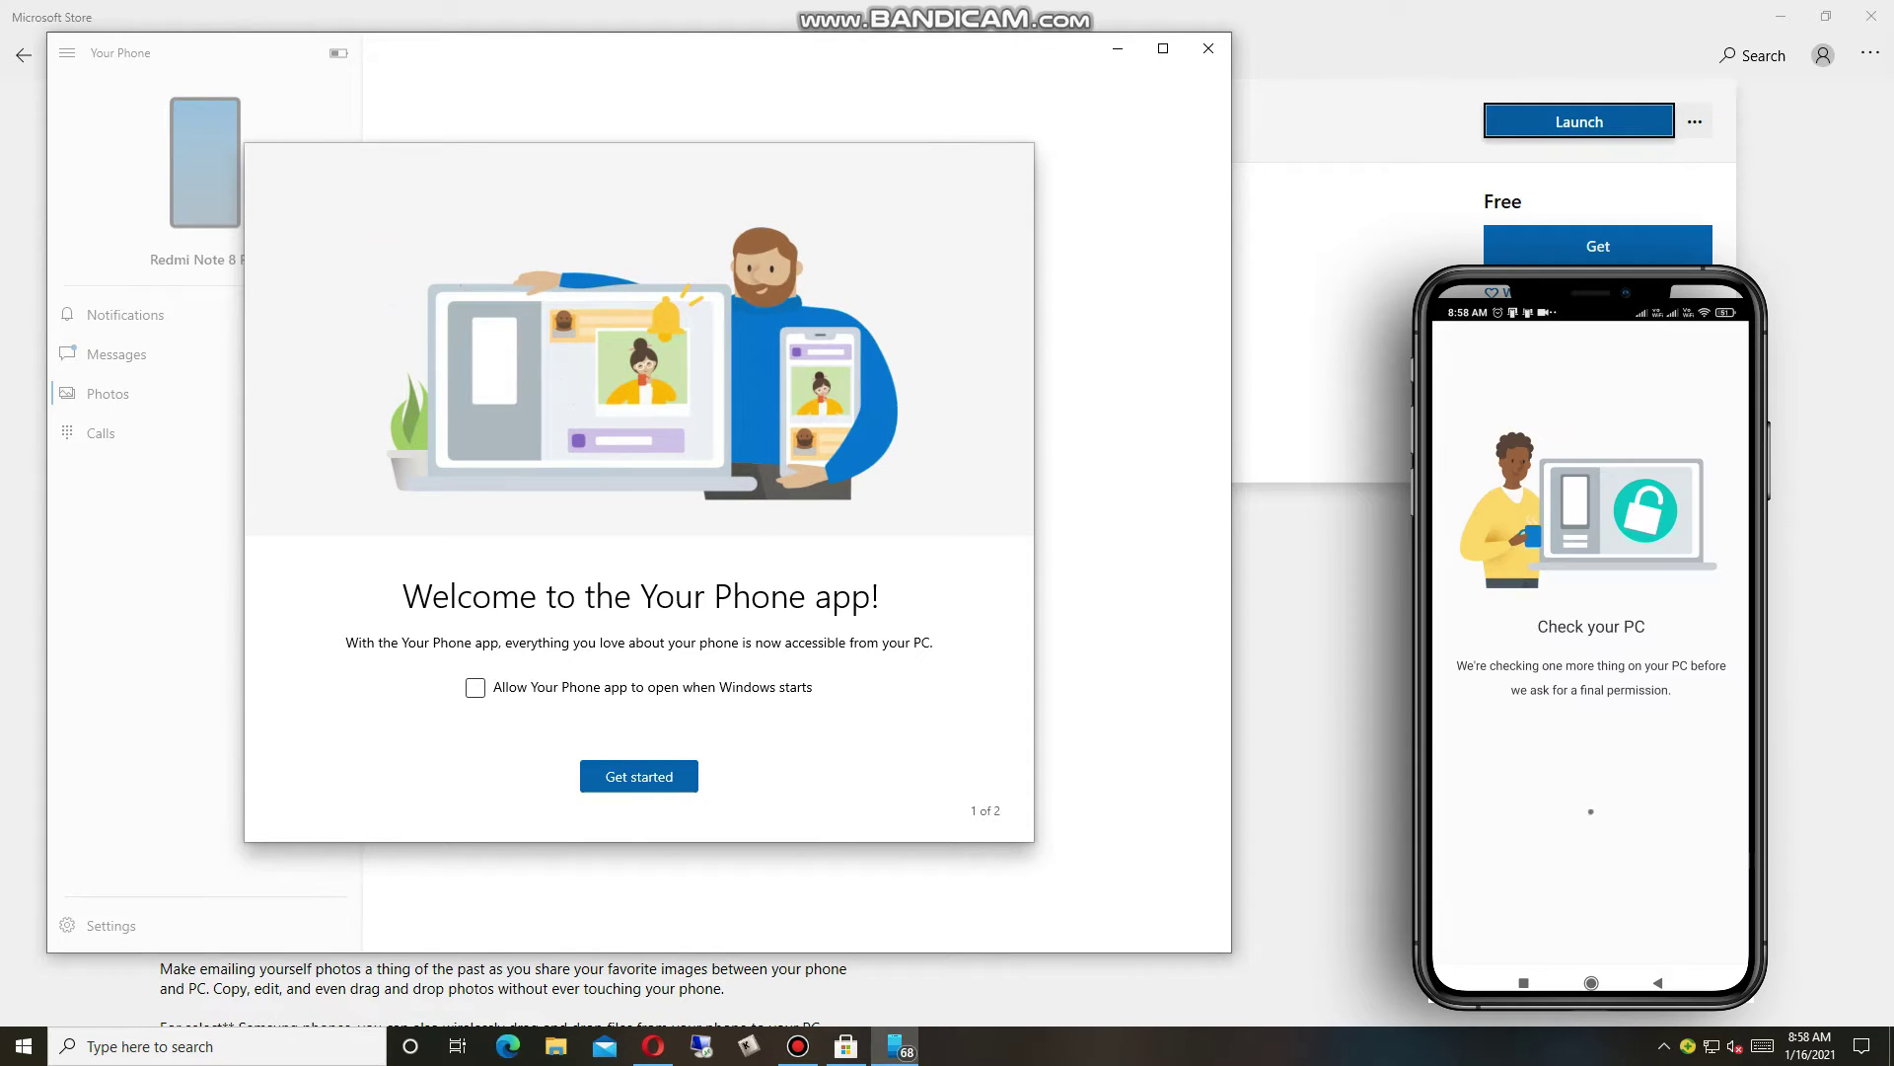
{"action": "left_click", "coordinate": [476, 688]}
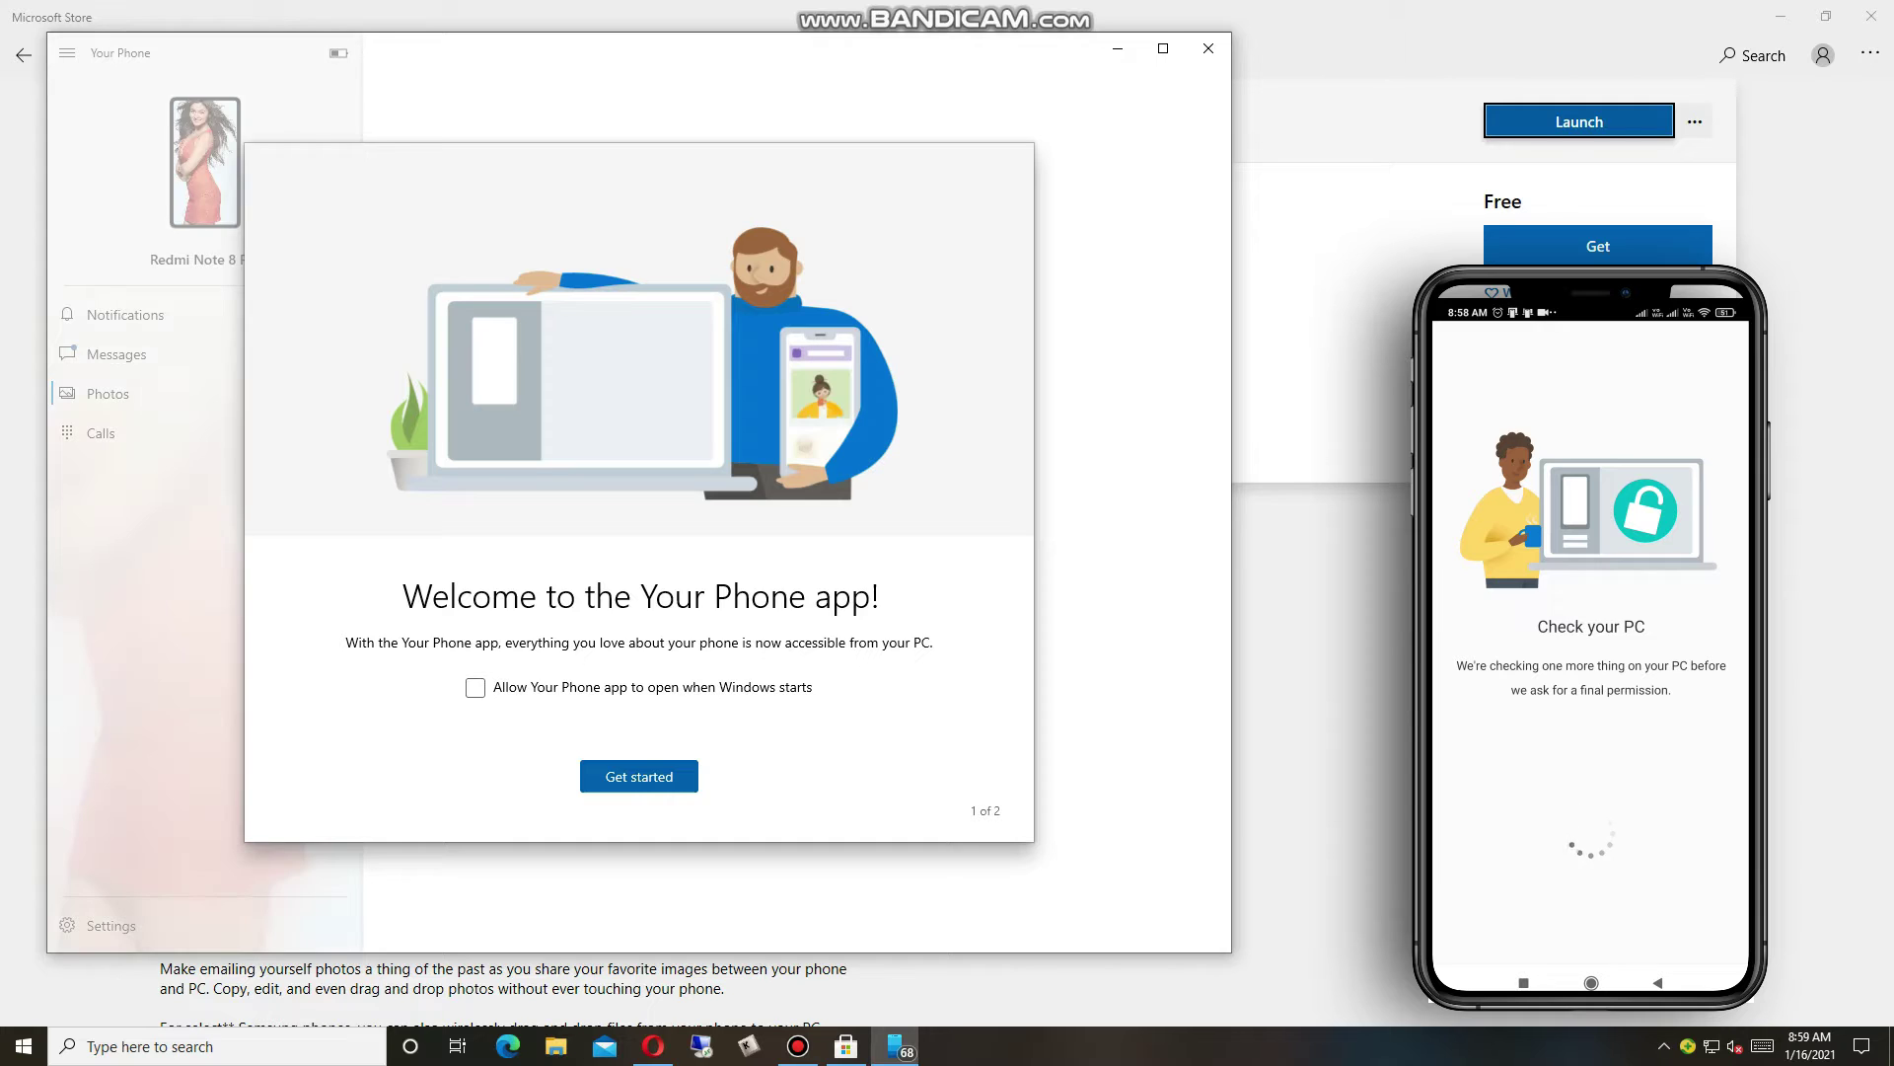
{"action": "left_click", "coordinate": [639, 777]}
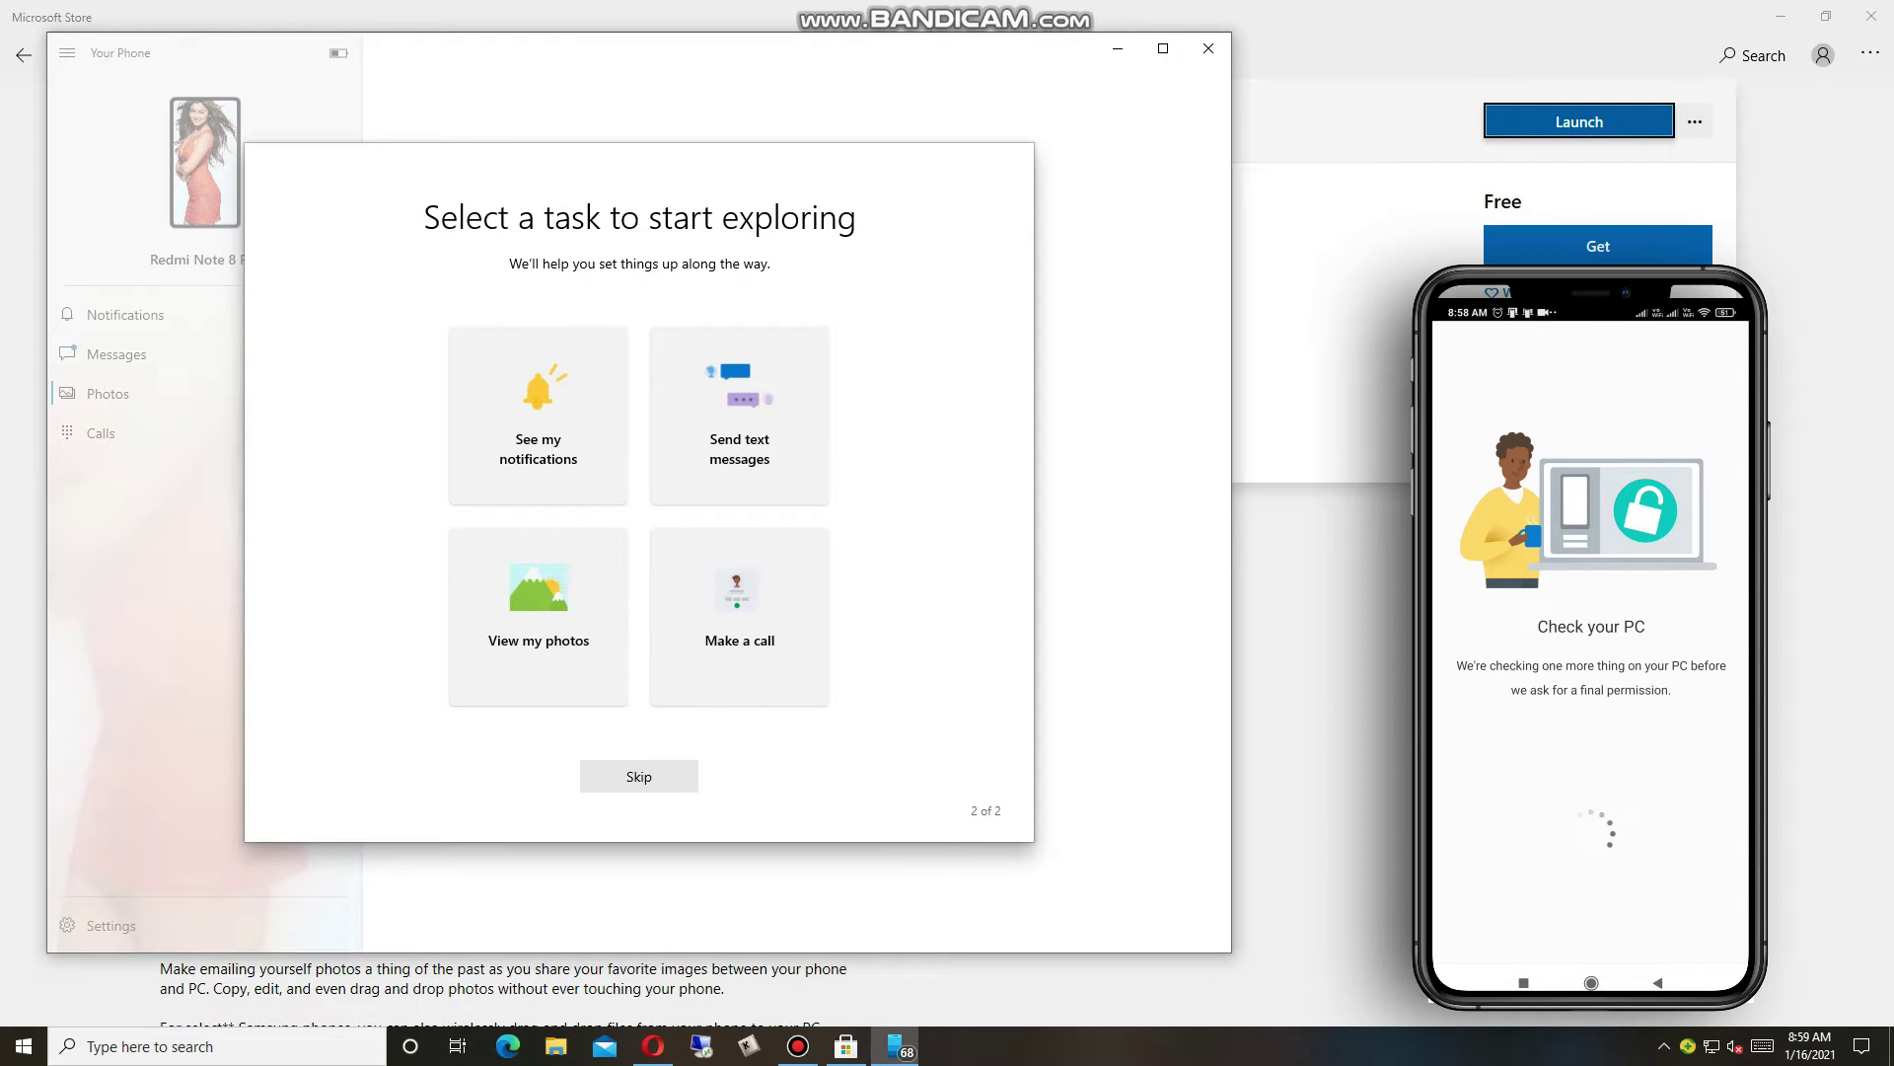
{"action": "left_click", "coordinate": [640, 776]}
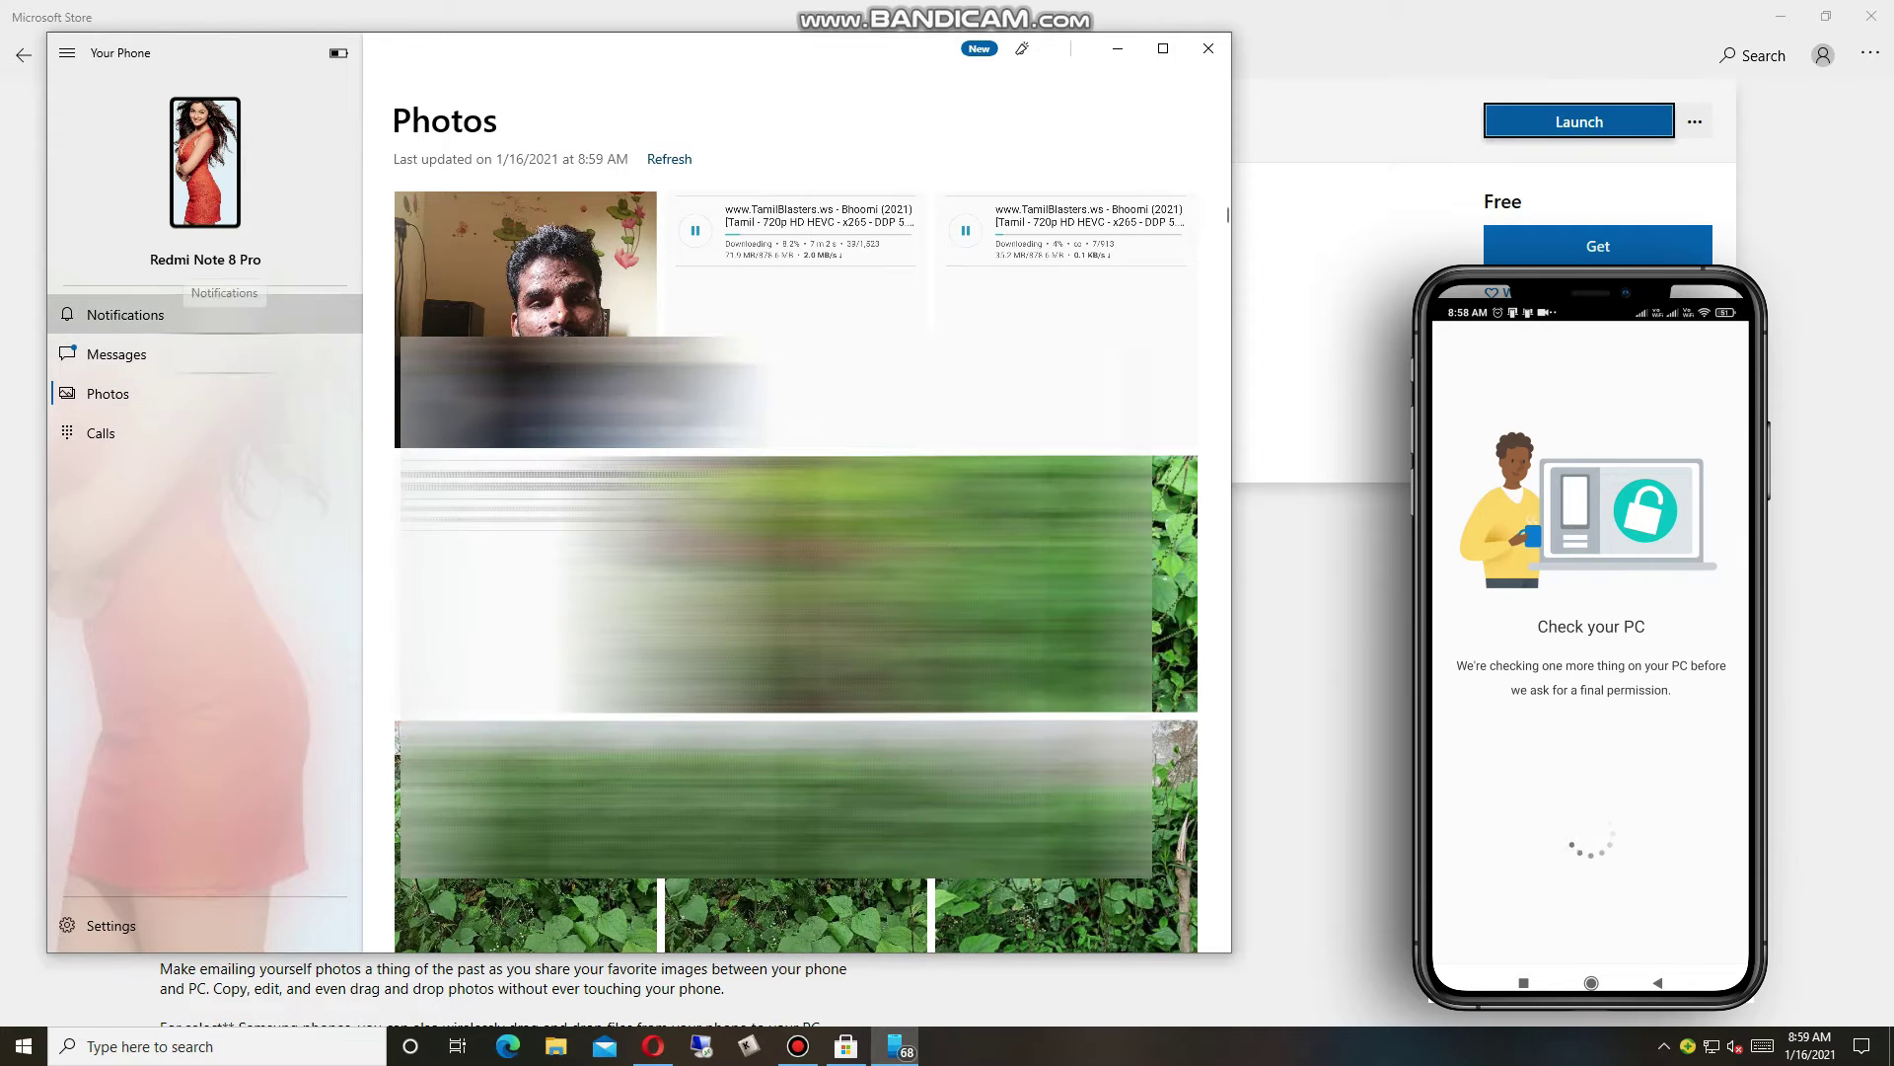
View the phone's notifications and browse its synced photos
{"action": "left_click", "coordinate": [126, 314]}
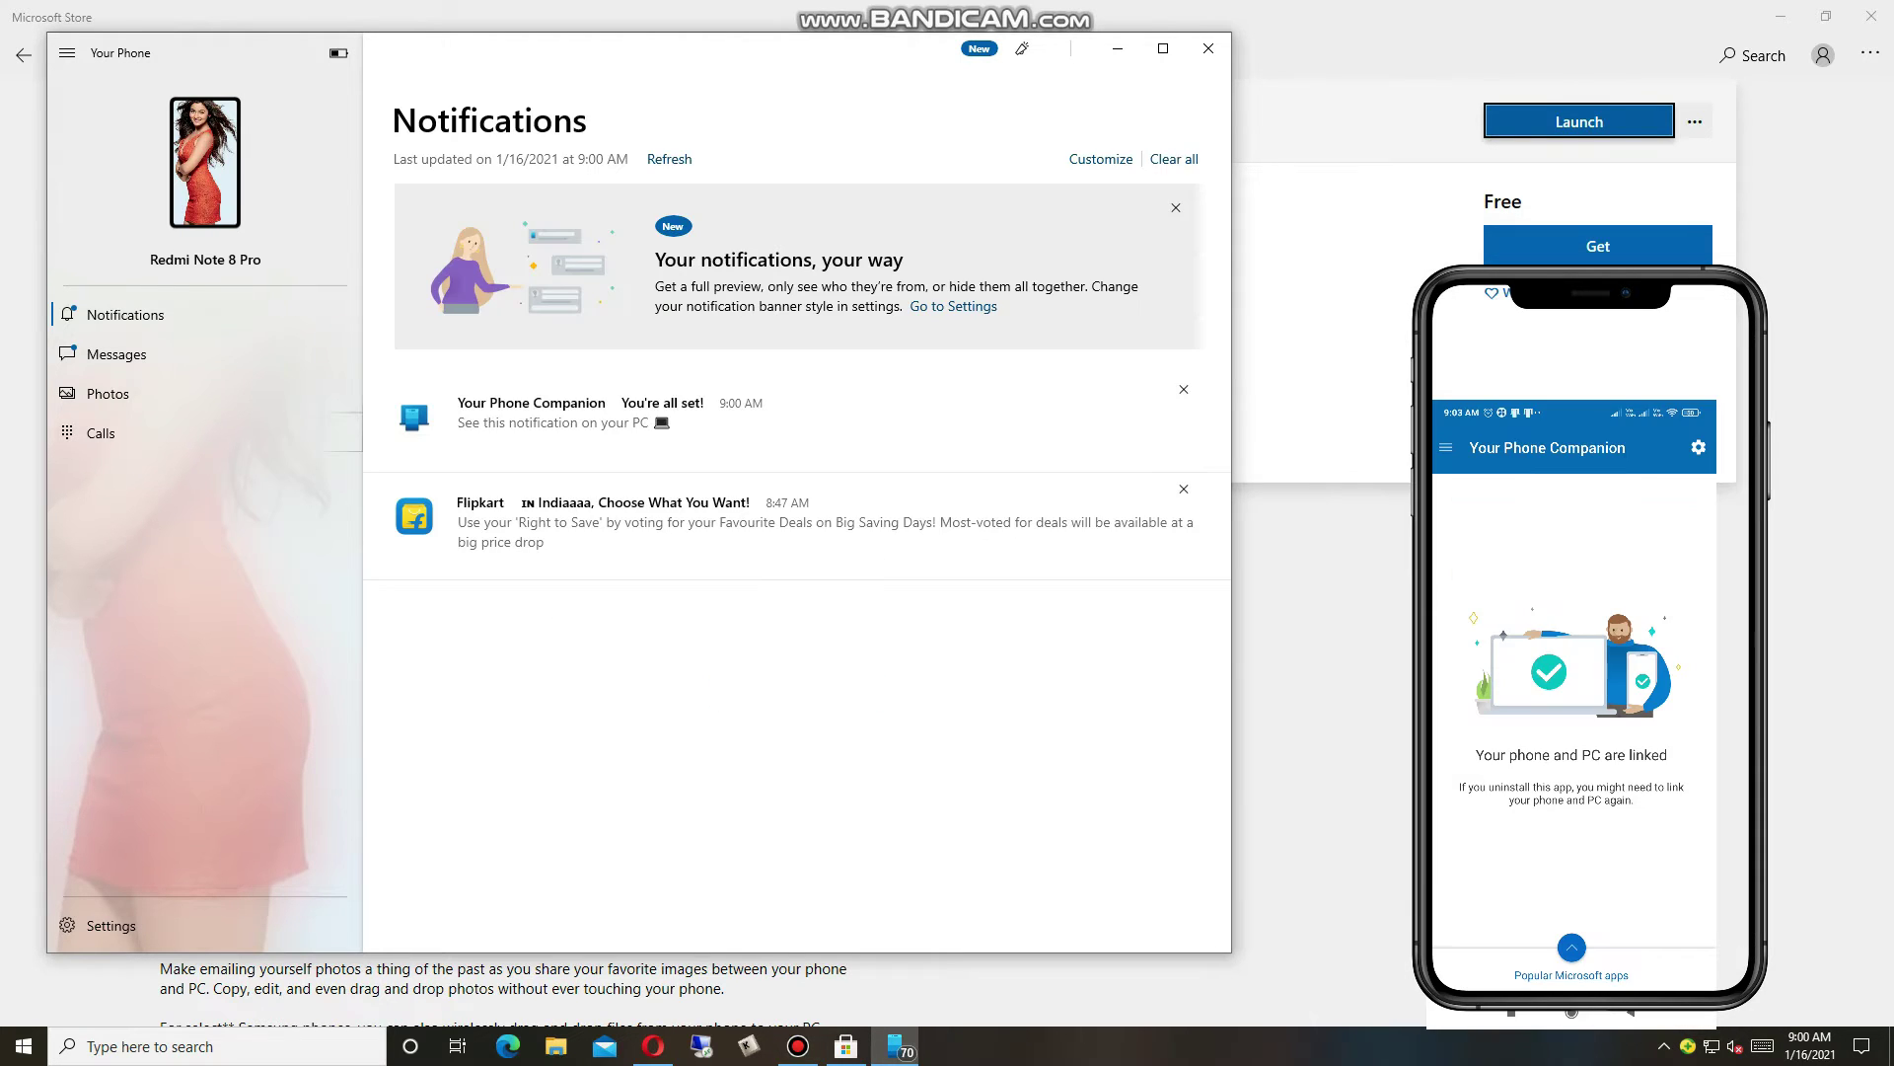
{"action": "left_click", "coordinate": [210, 395]}
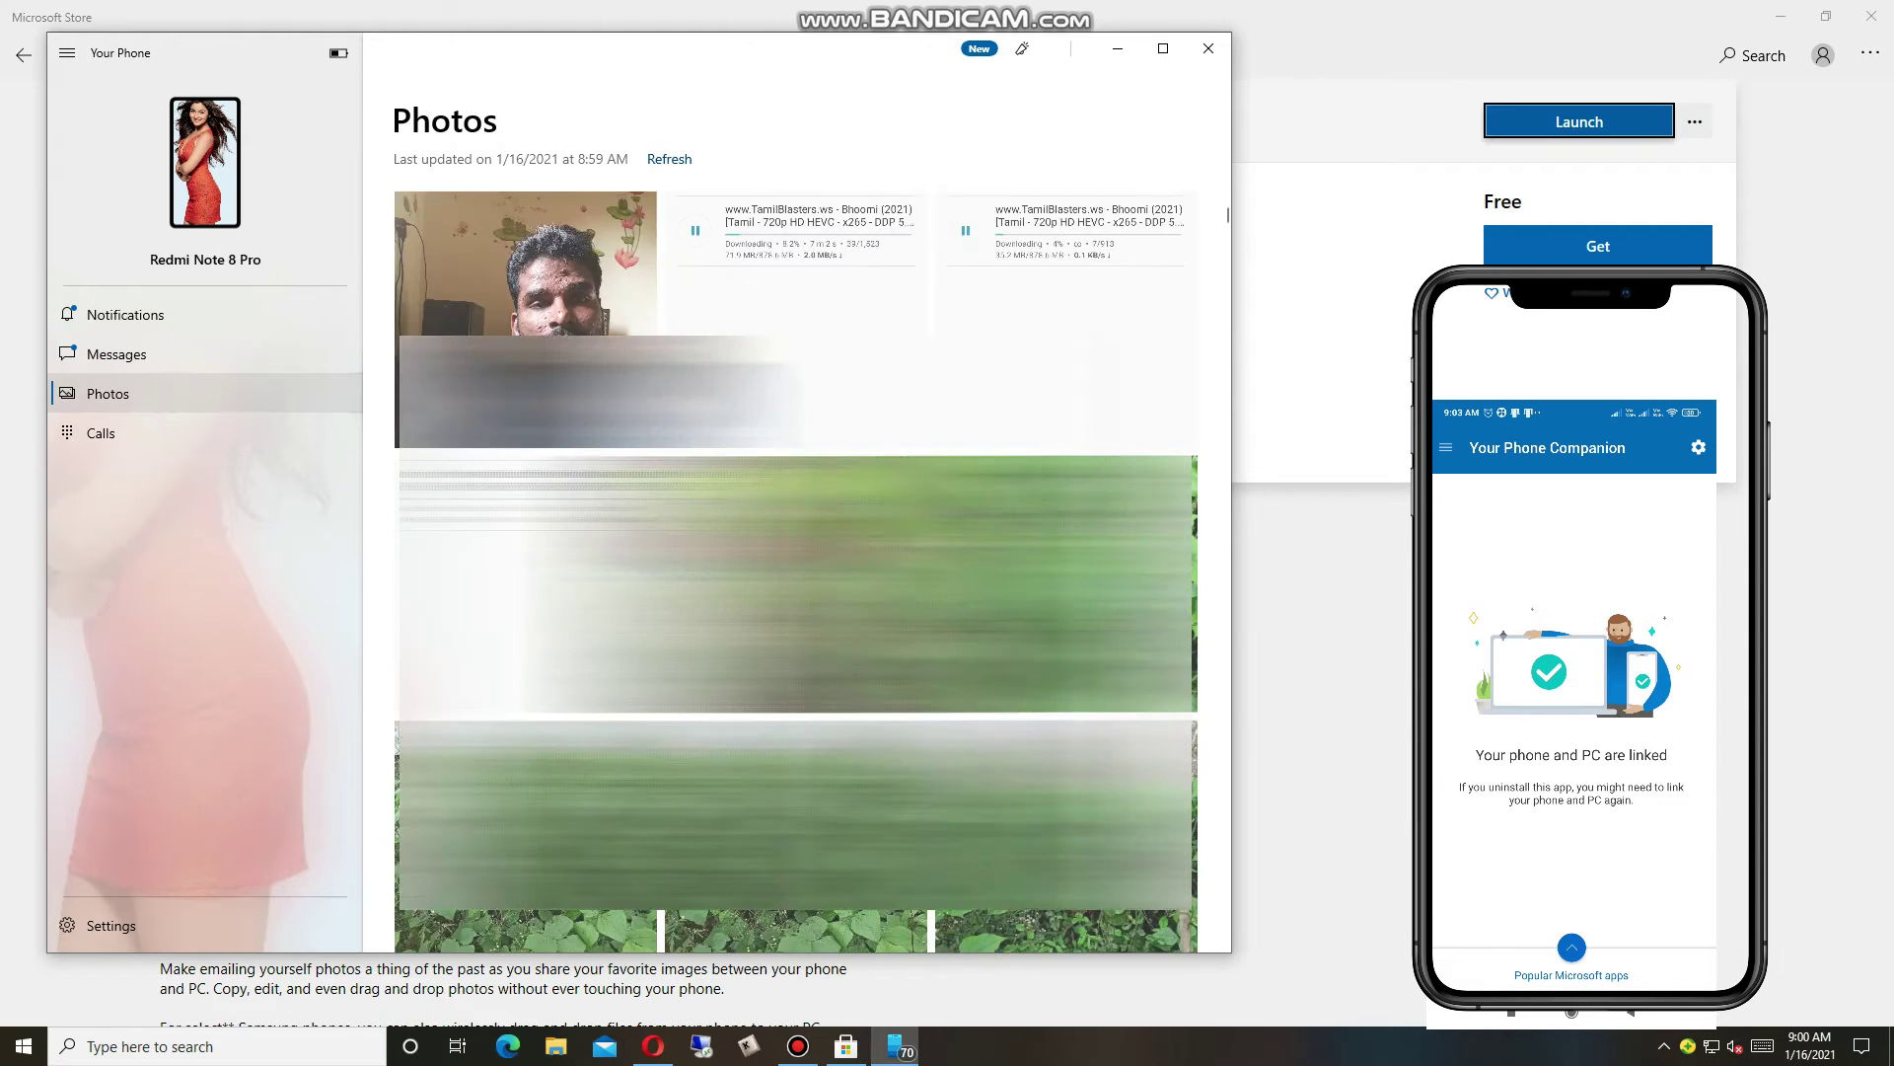
{"action": "scroll", "coordinate": [796, 572], "scroll_direction": "down", "scroll_amount": 12}
{"action": "scroll", "coordinate": [796, 572], "scroll_direction": "down", "scroll_amount": 10}
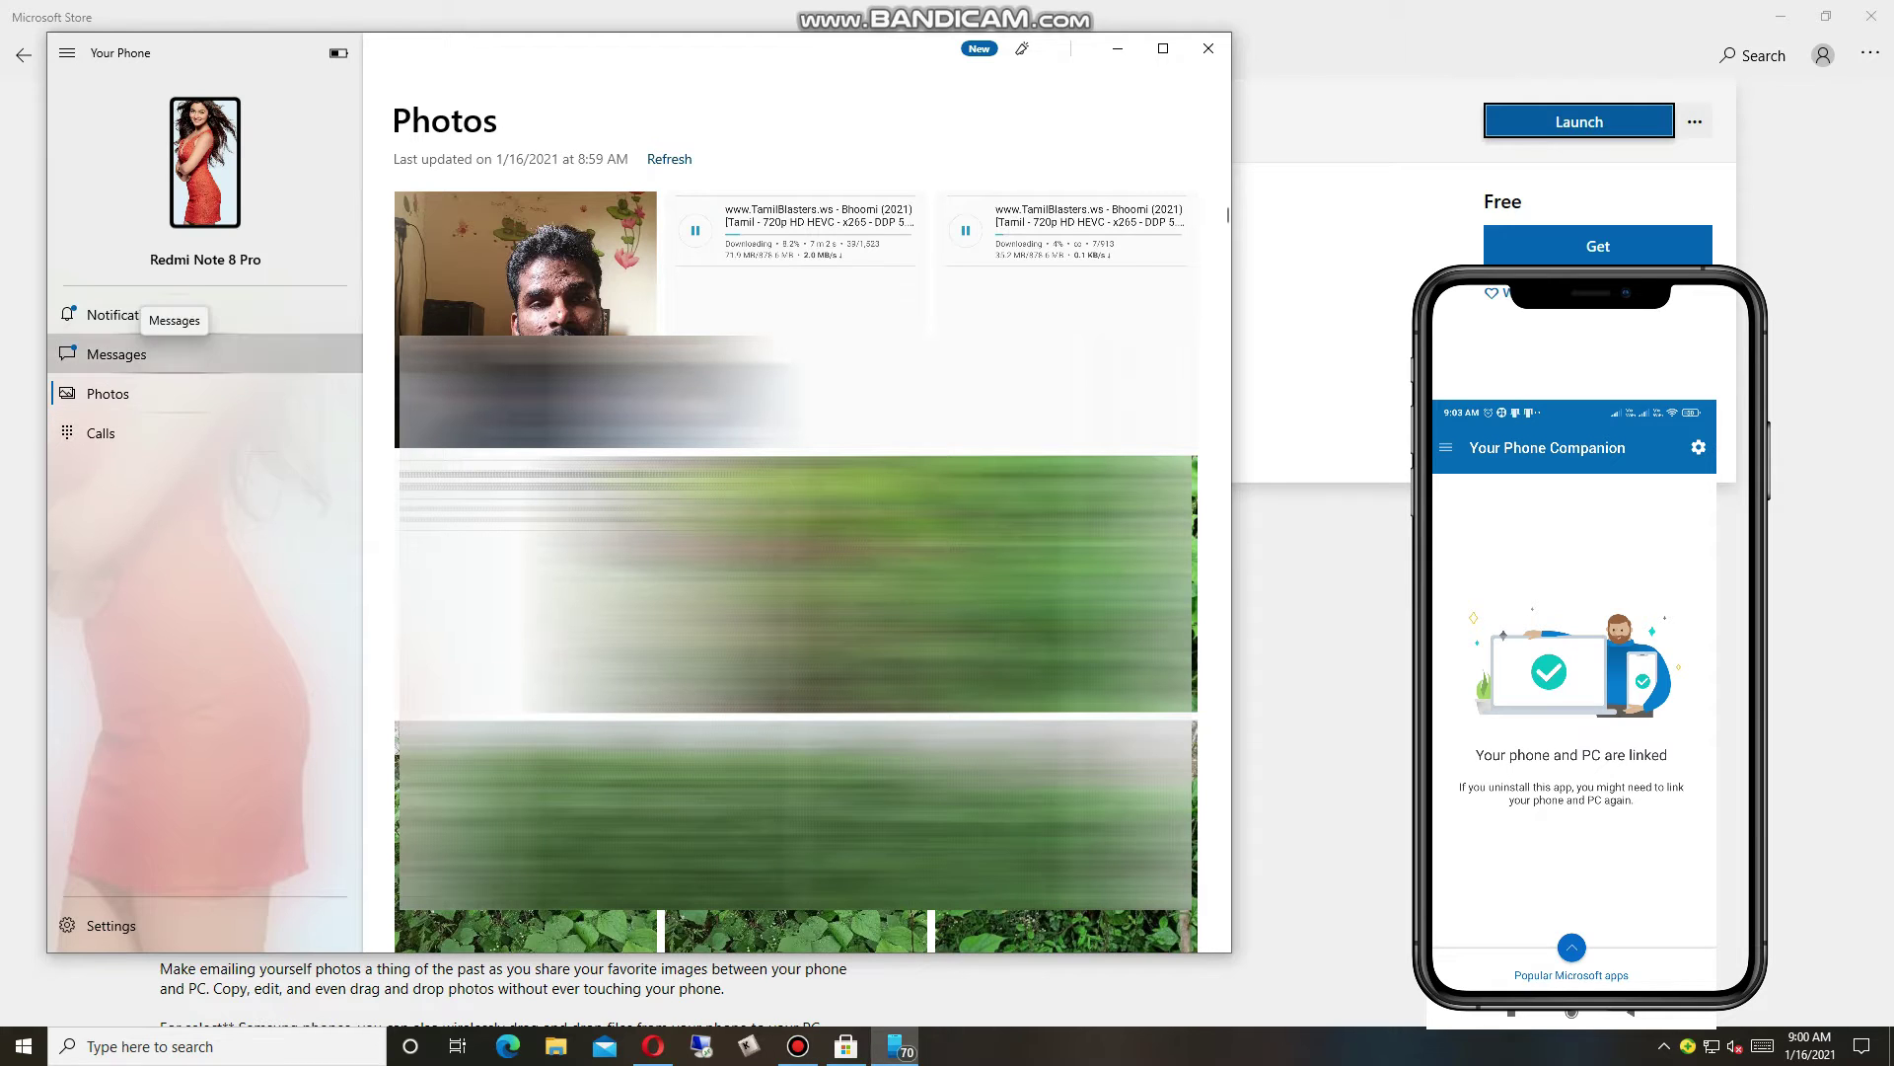
Look through the phone's text messages and try to set up making and receiving calls from the PC
{"action": "left_click", "coordinate": [138, 355]}
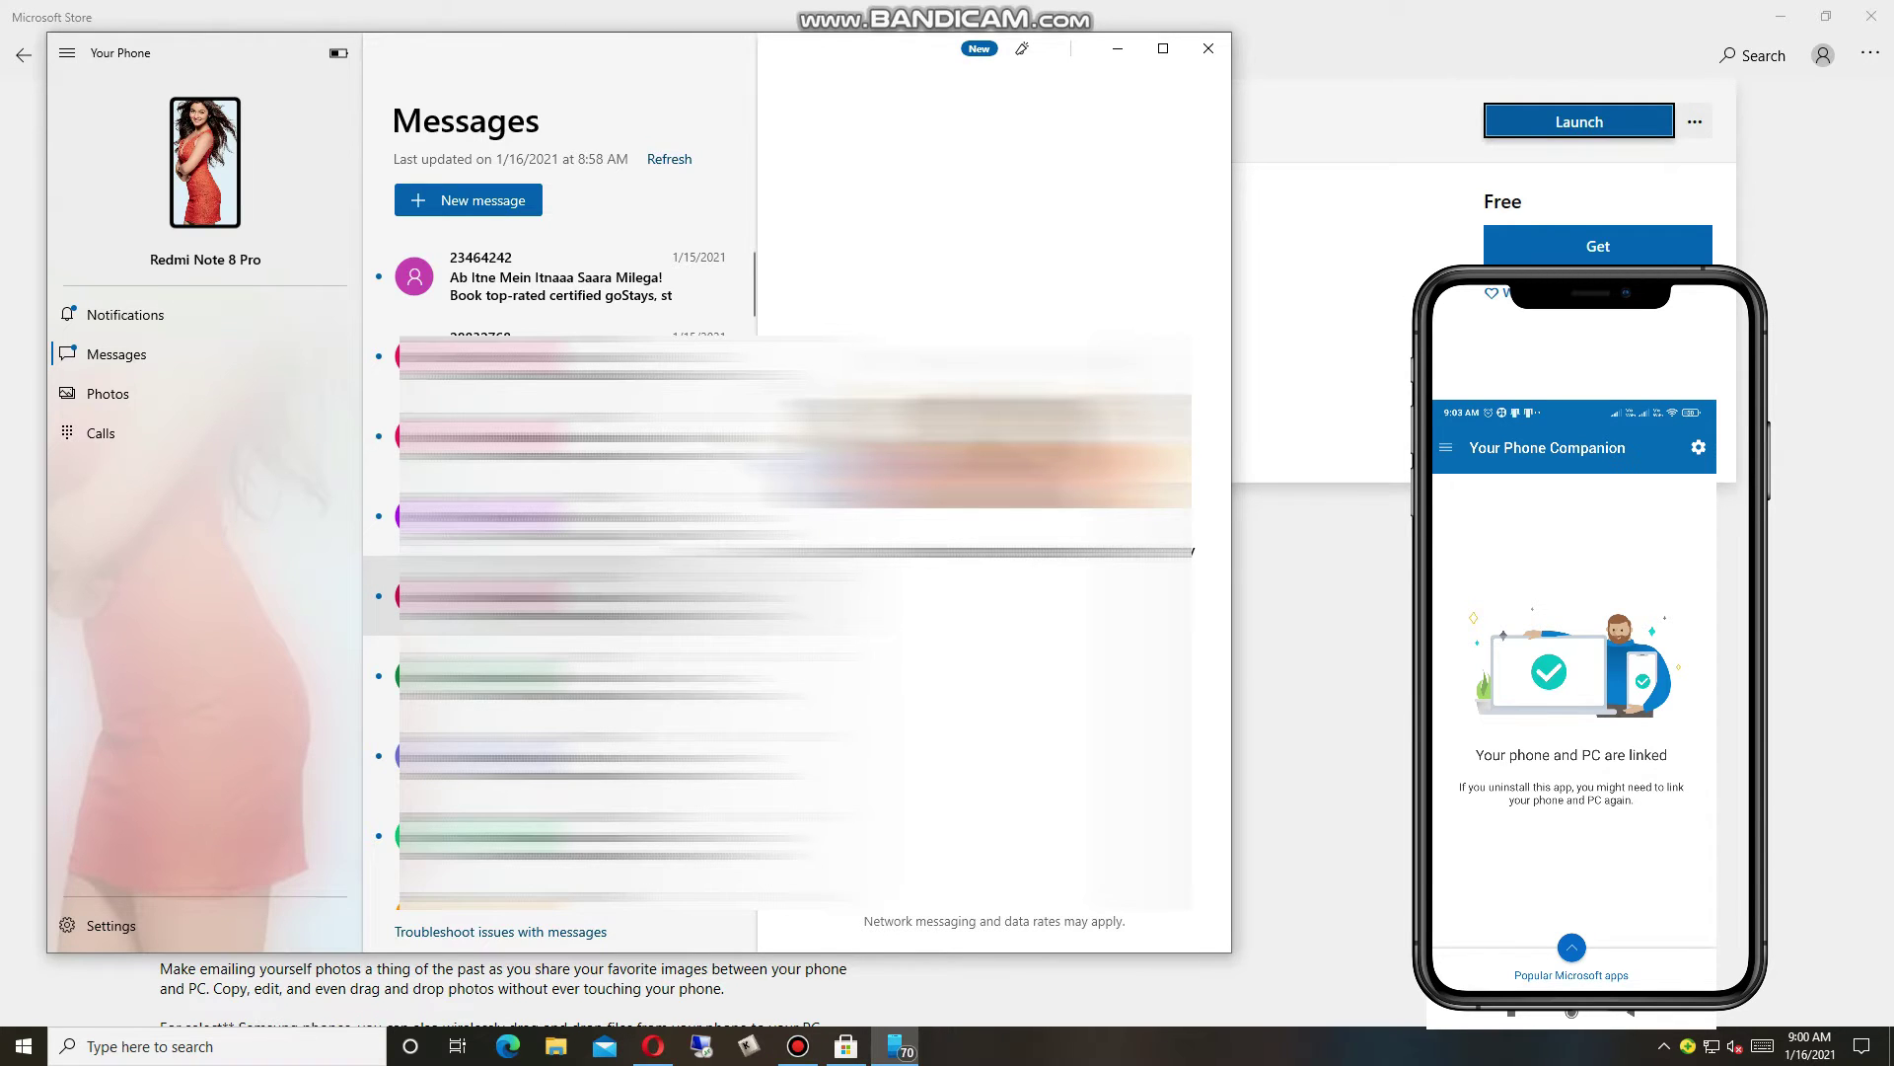
{"action": "left_click", "coordinate": [578, 516]}
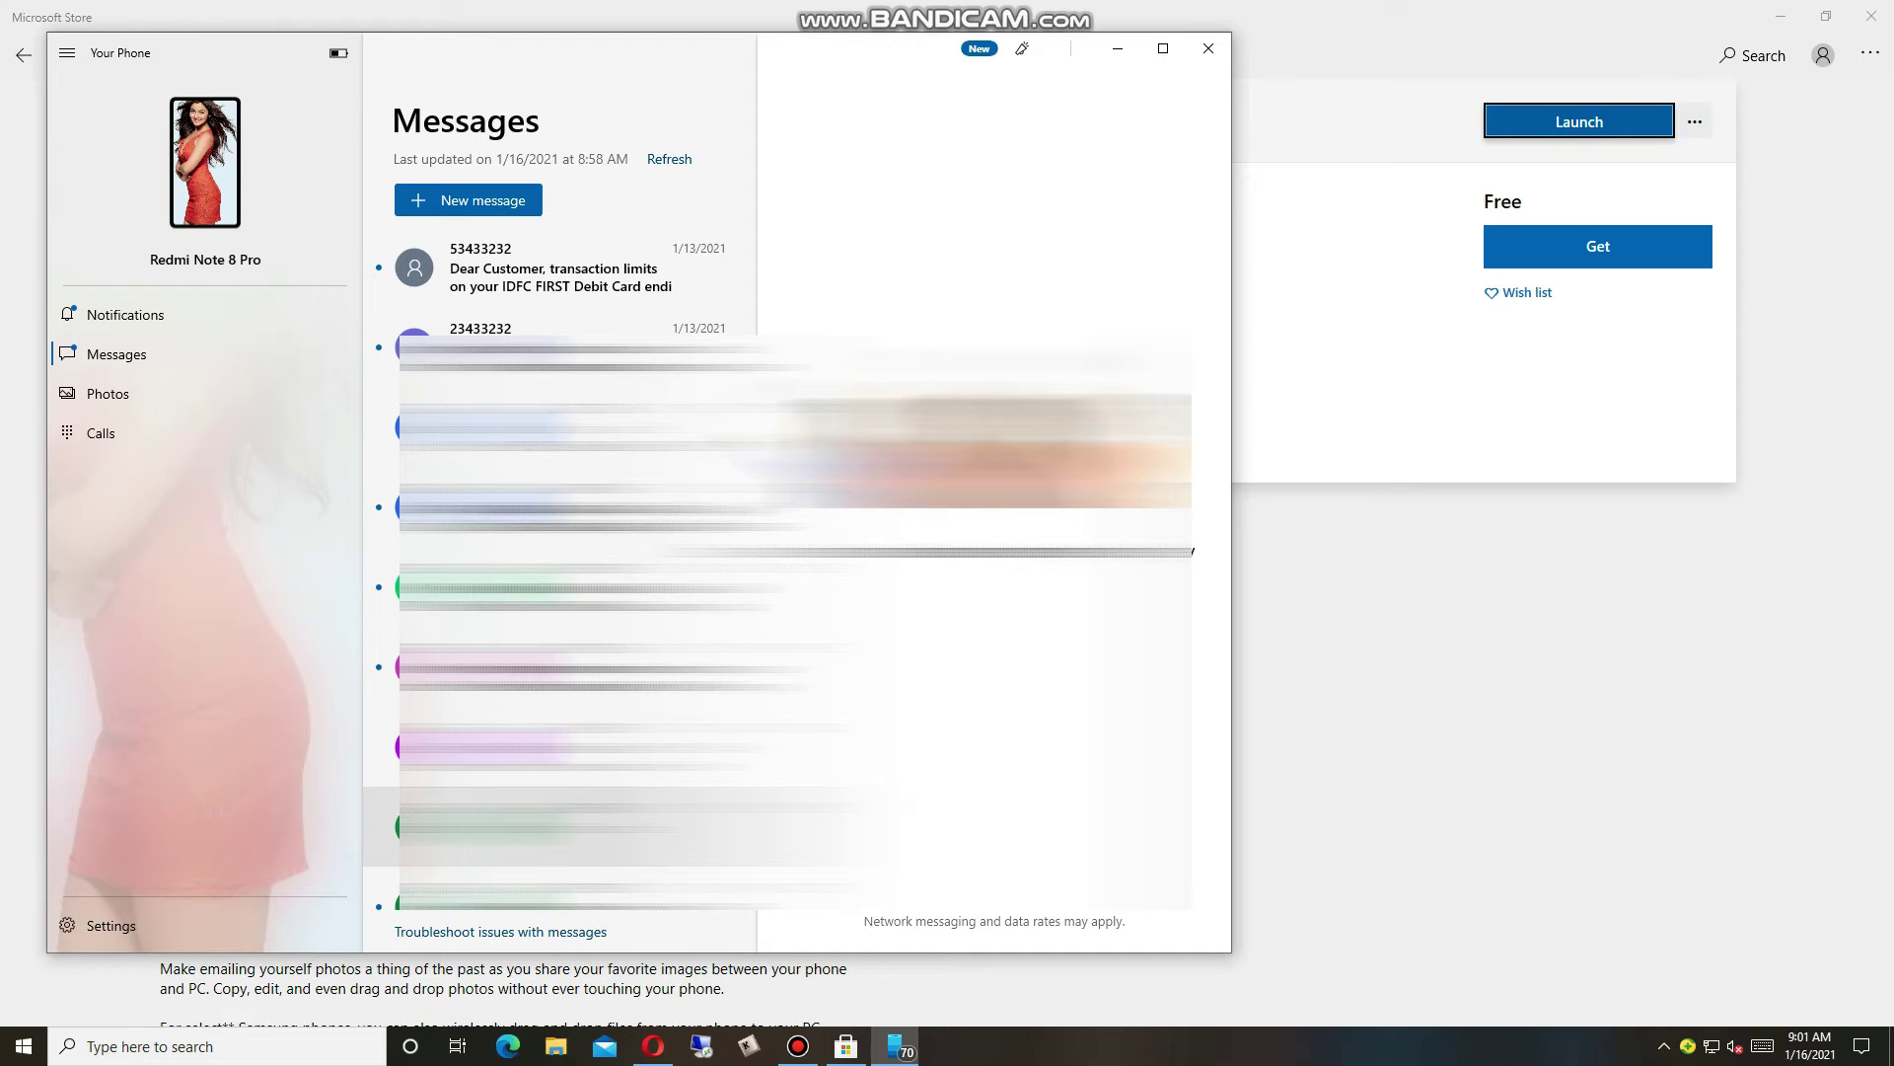
{"action": "left_click", "coordinate": [100, 432]}
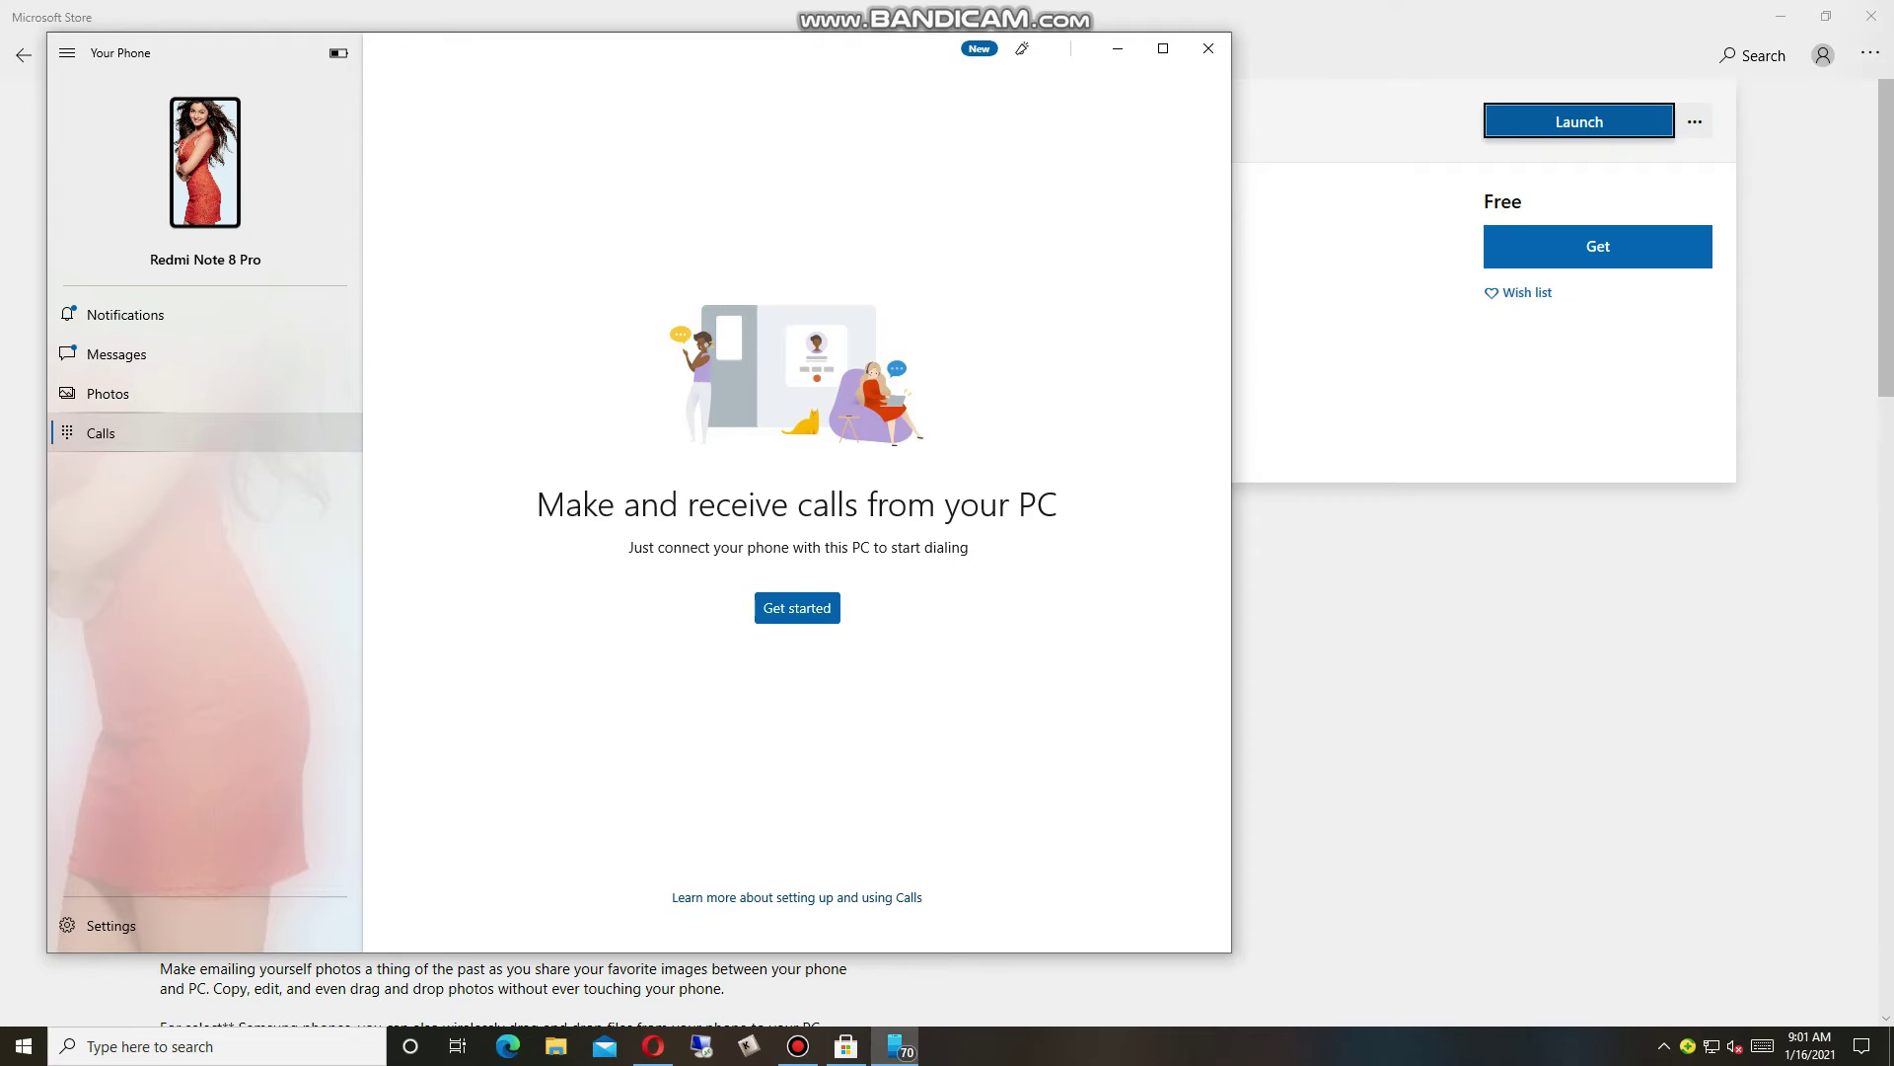
{"action": "left_click", "coordinate": [798, 608]}
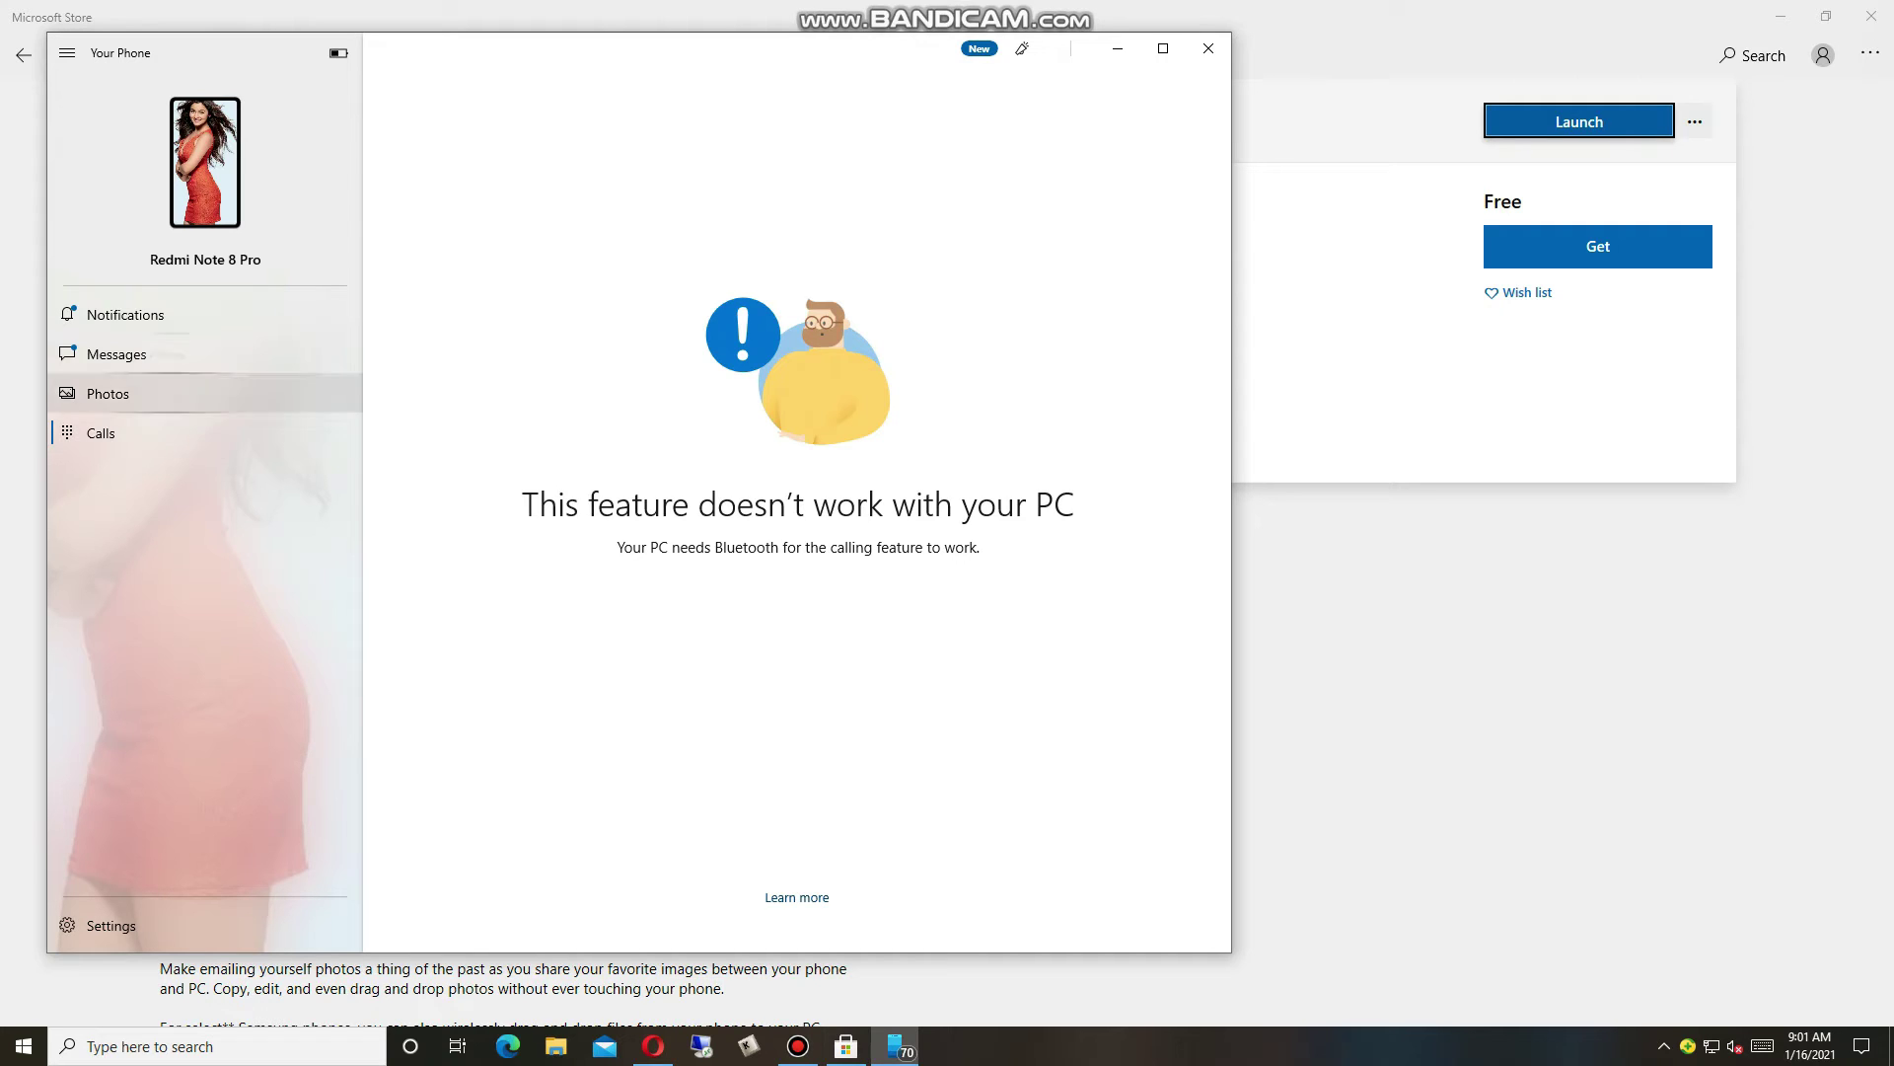
Revisit the phone's photos and messages and return to its notifications
{"action": "left_click", "coordinate": [108, 394]}
{"action": "left_click", "coordinate": [116, 355]}
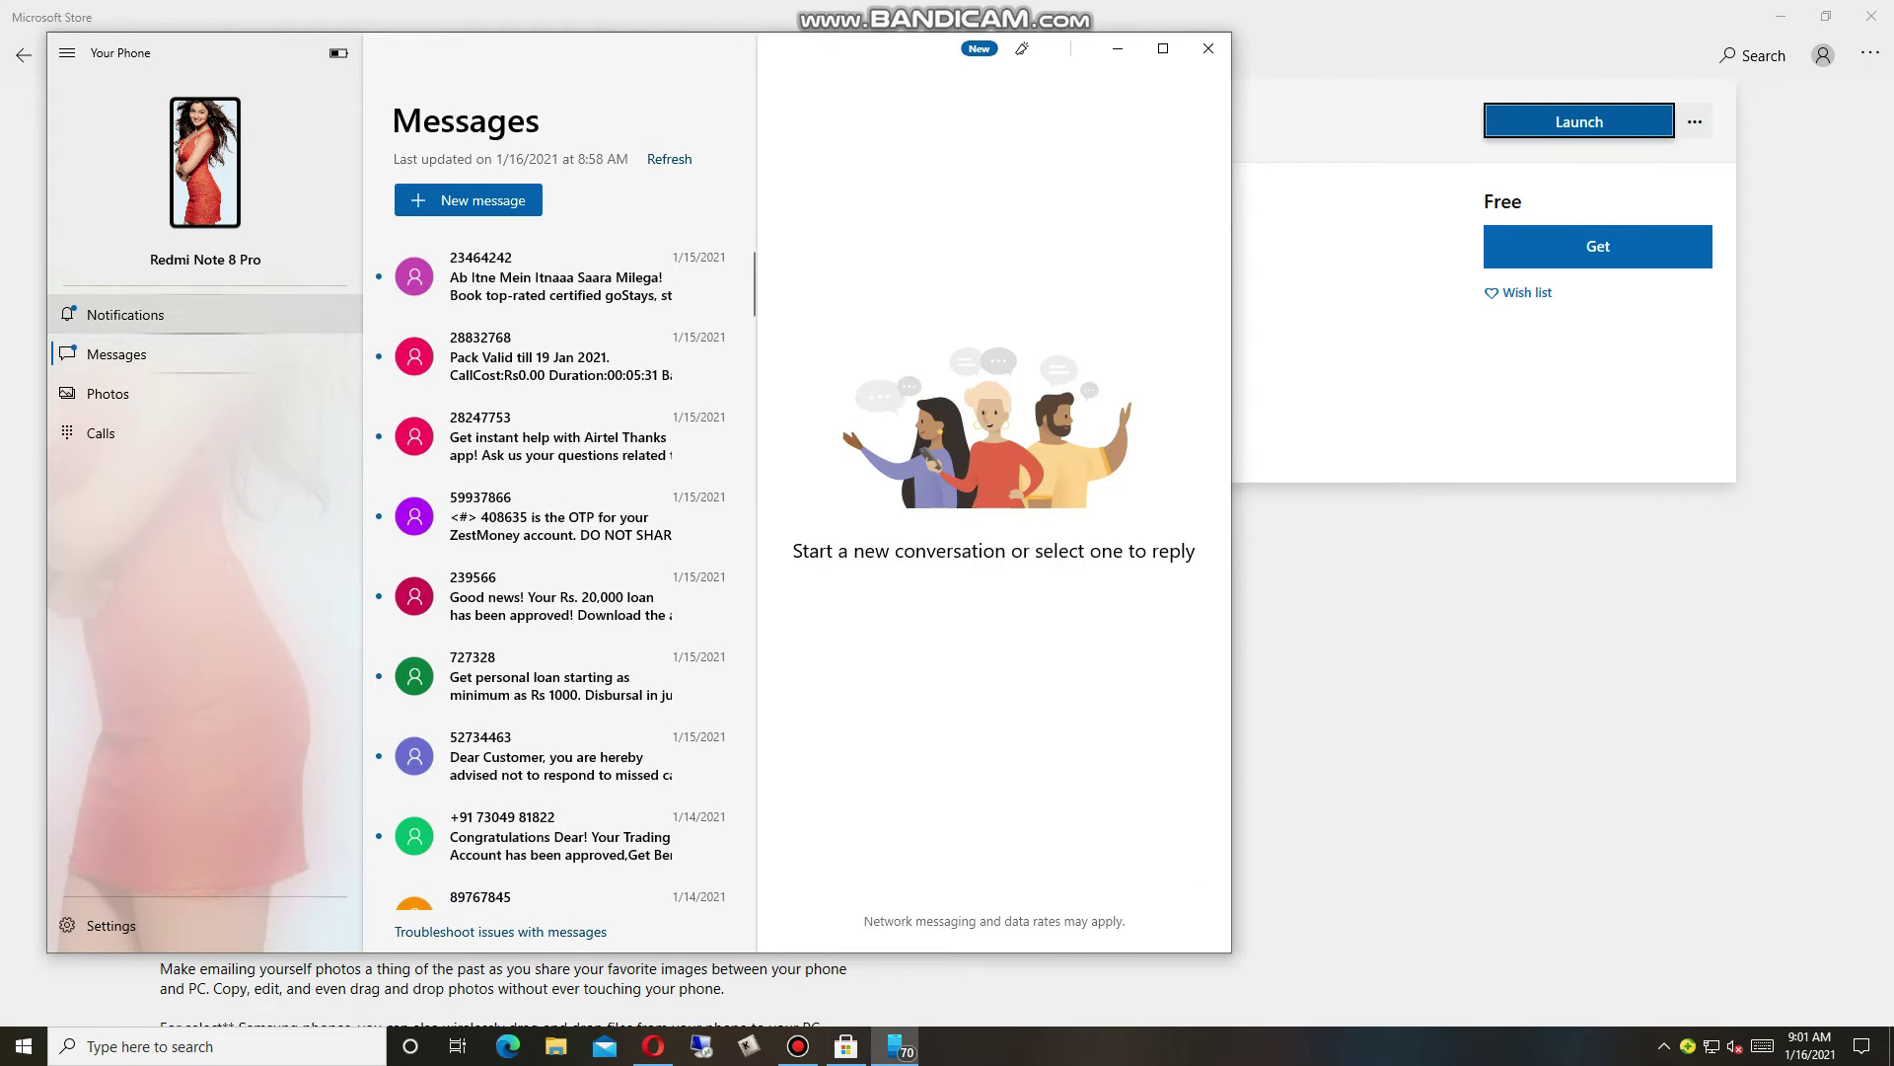
{"action": "left_click", "coordinate": [116, 314]}
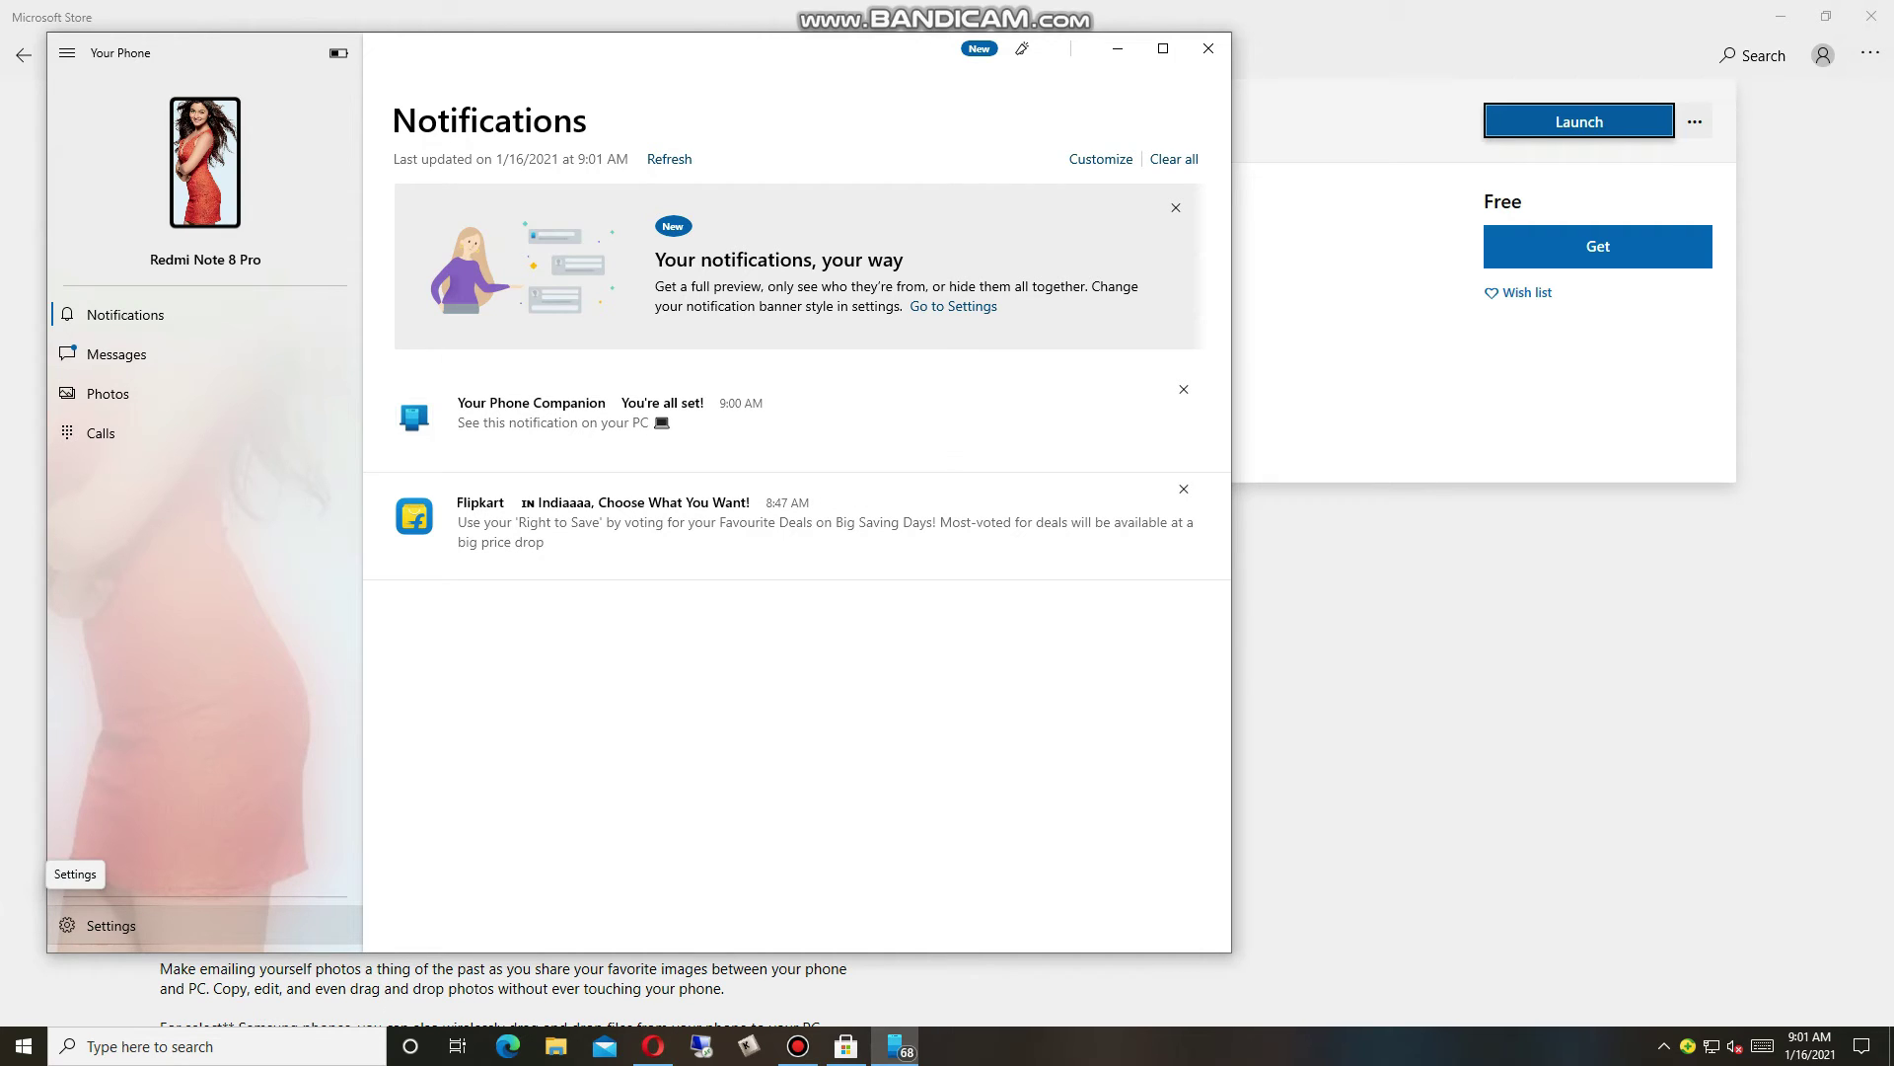
In the personalization settings, turn the Android wallpaper background off and back on
{"action": "left_click", "coordinate": [98, 924]}
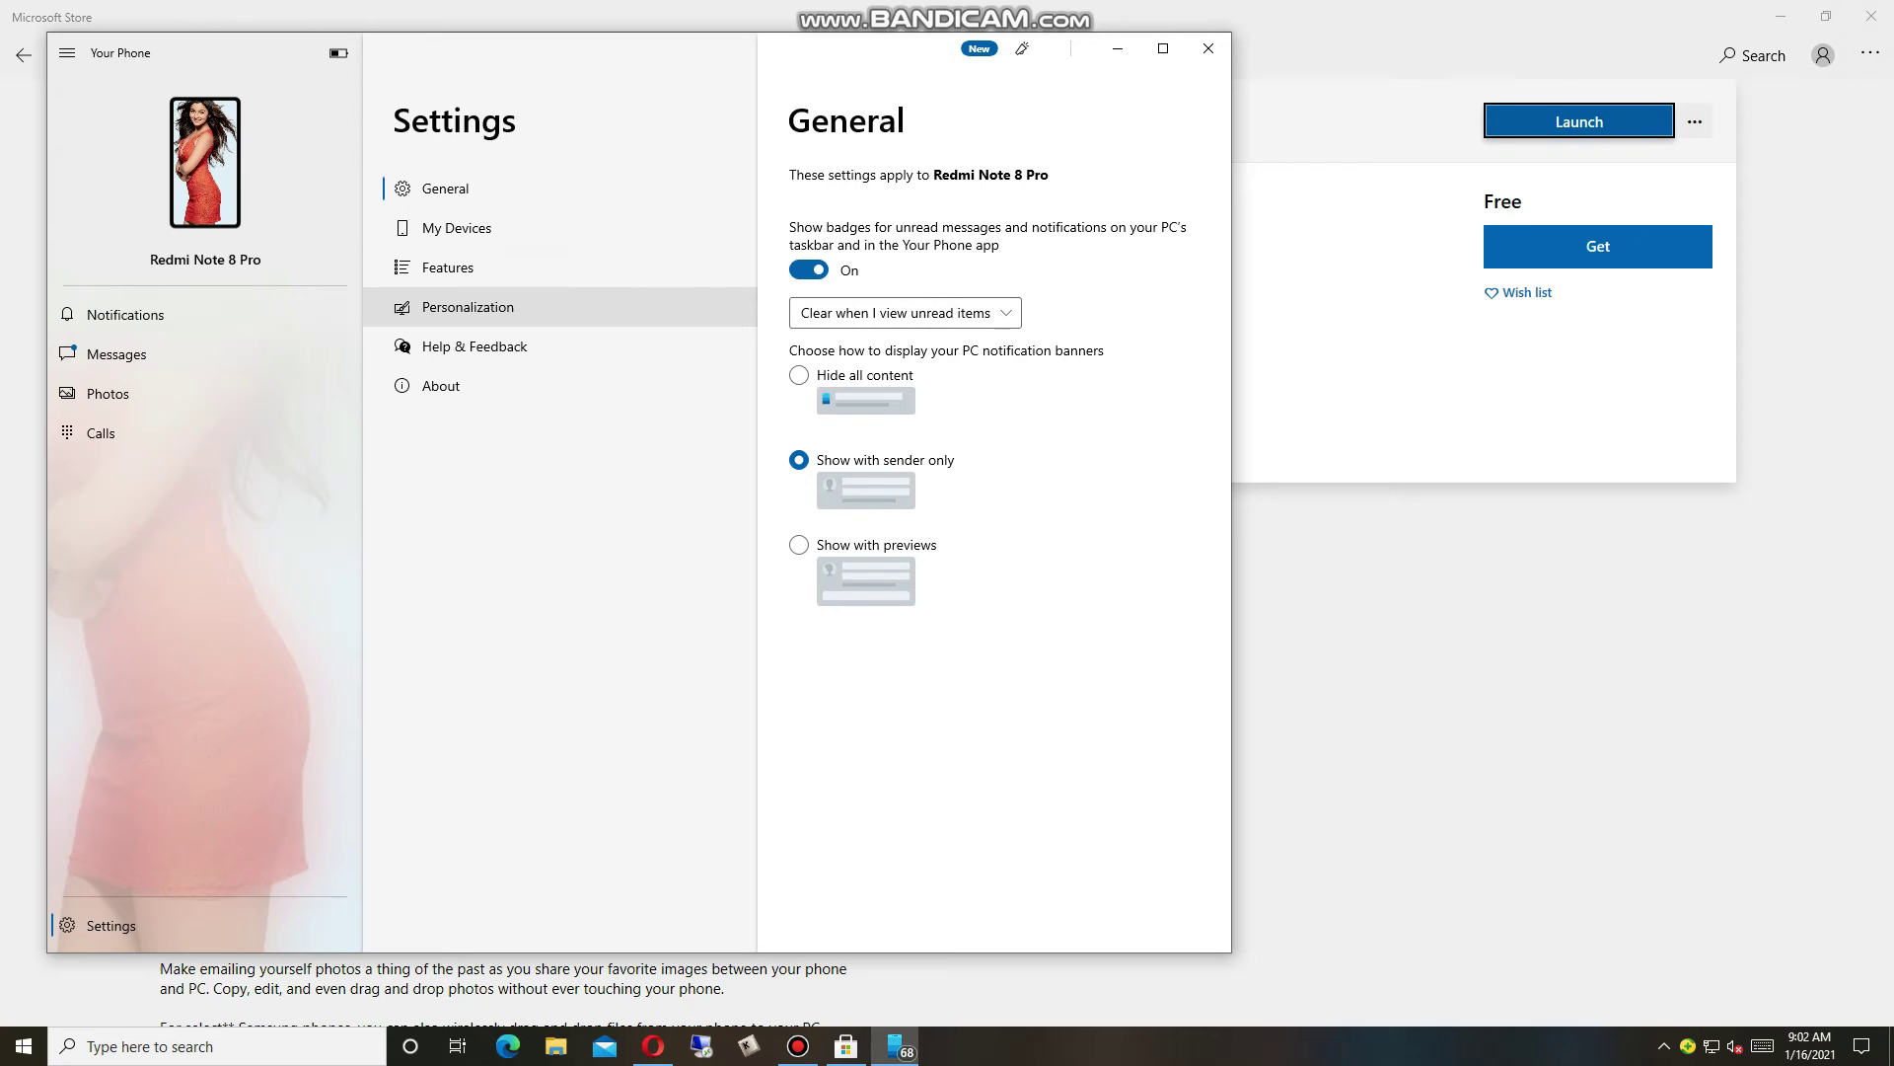
{"action": "left_click", "coordinate": [468, 307]}
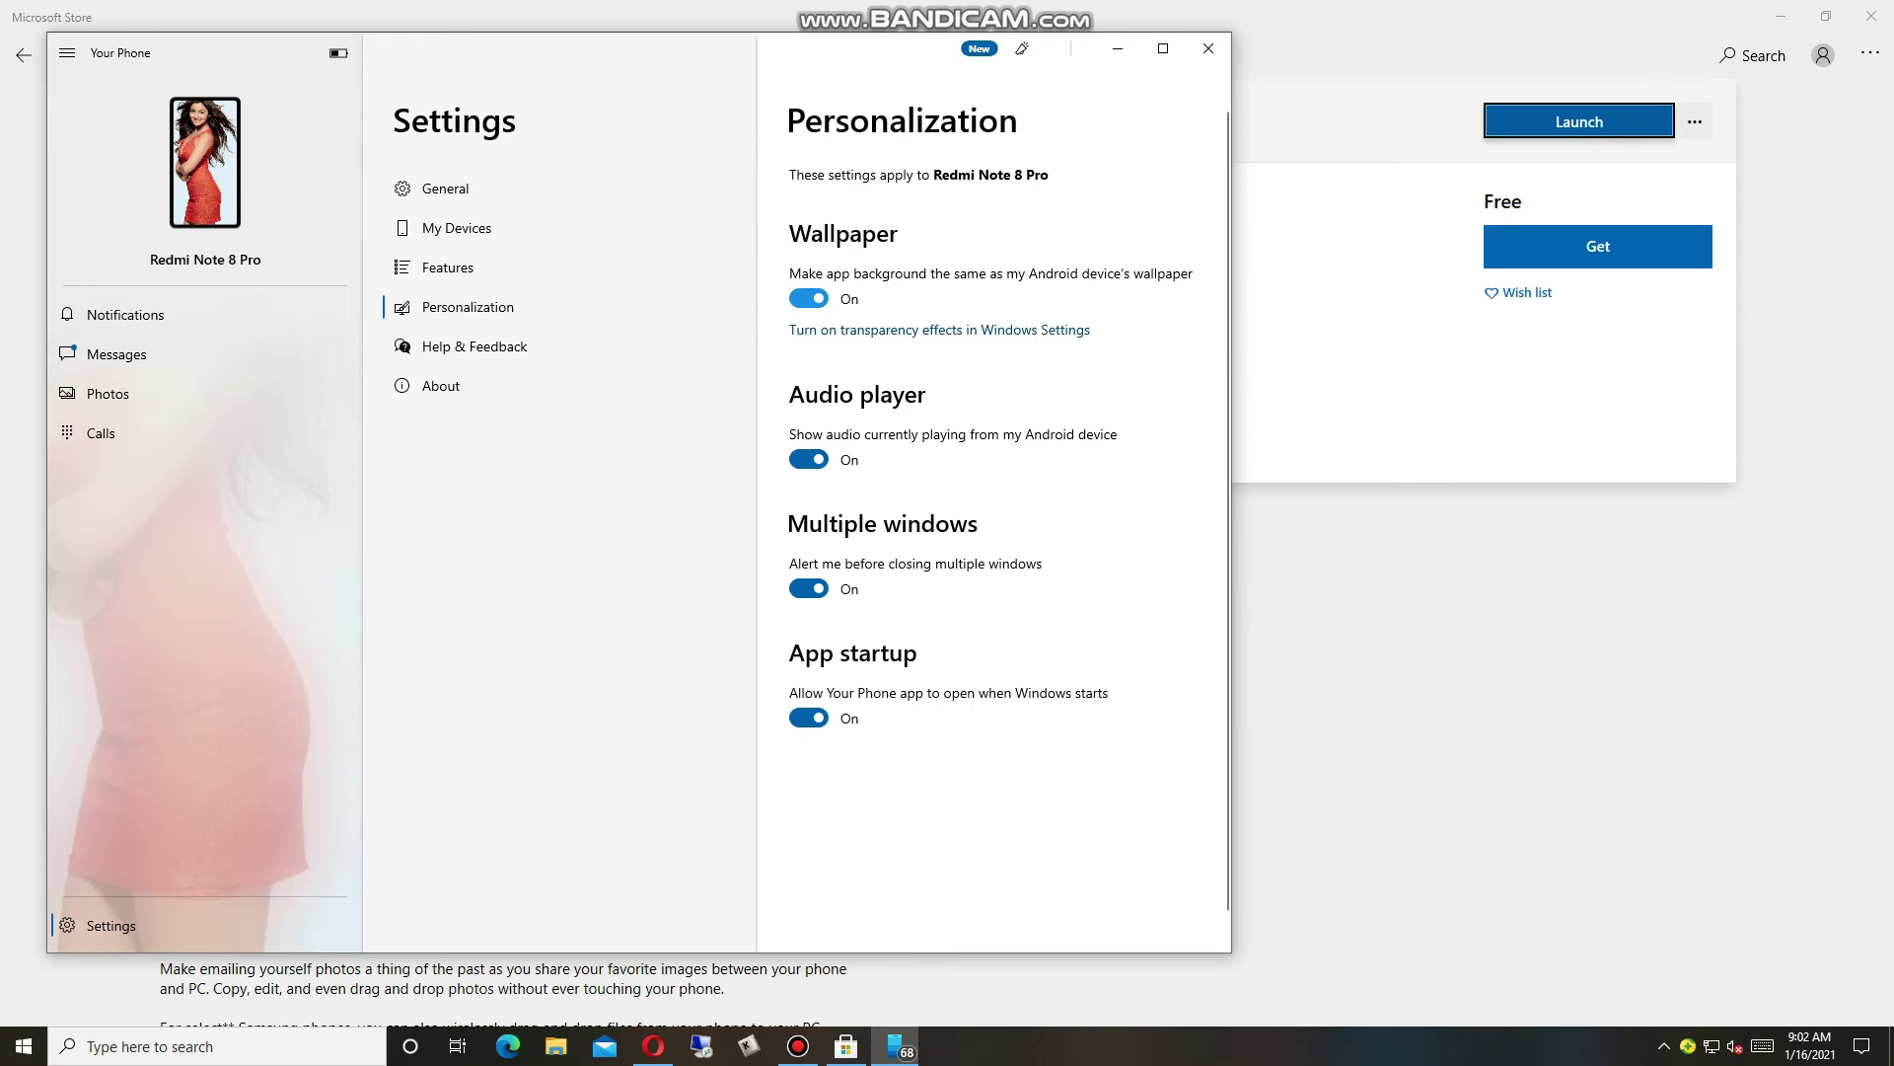
{"action": "left_click", "coordinate": [808, 298]}
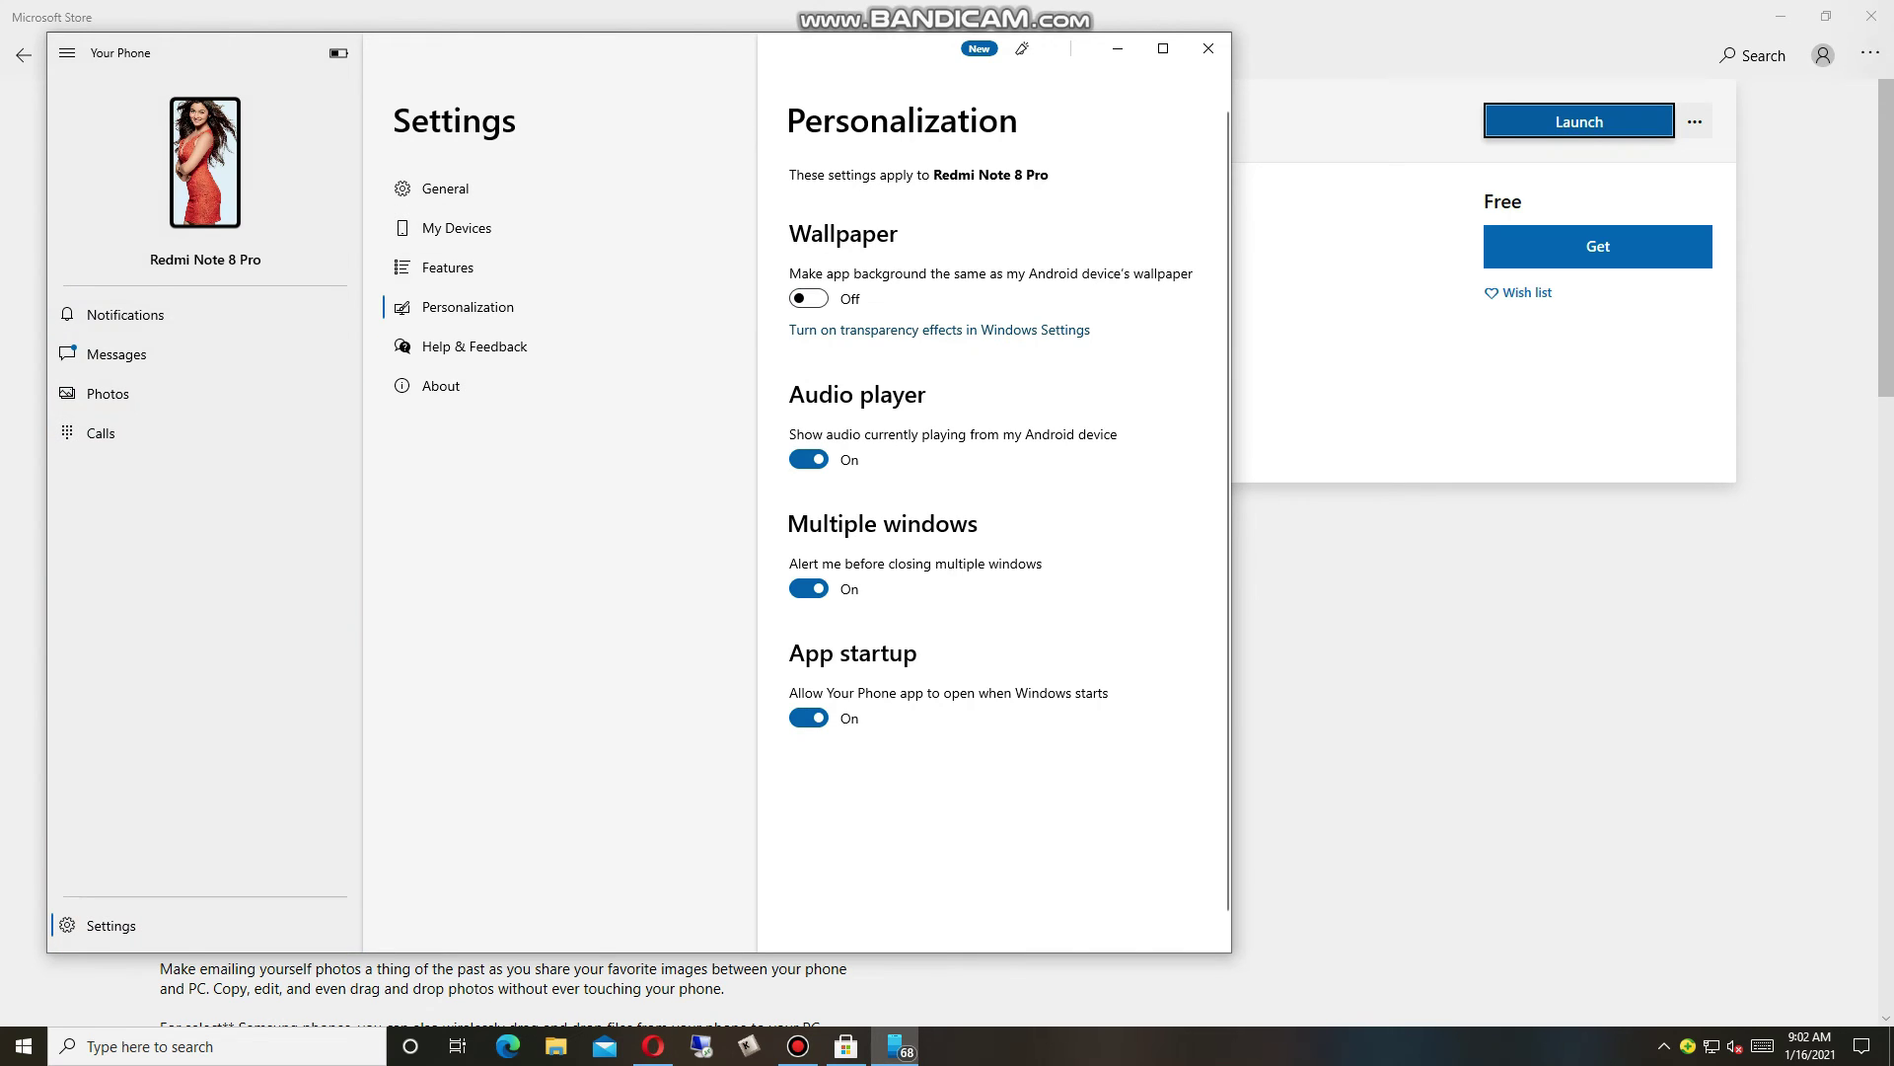
{"action": "left_click", "coordinate": [809, 298]}
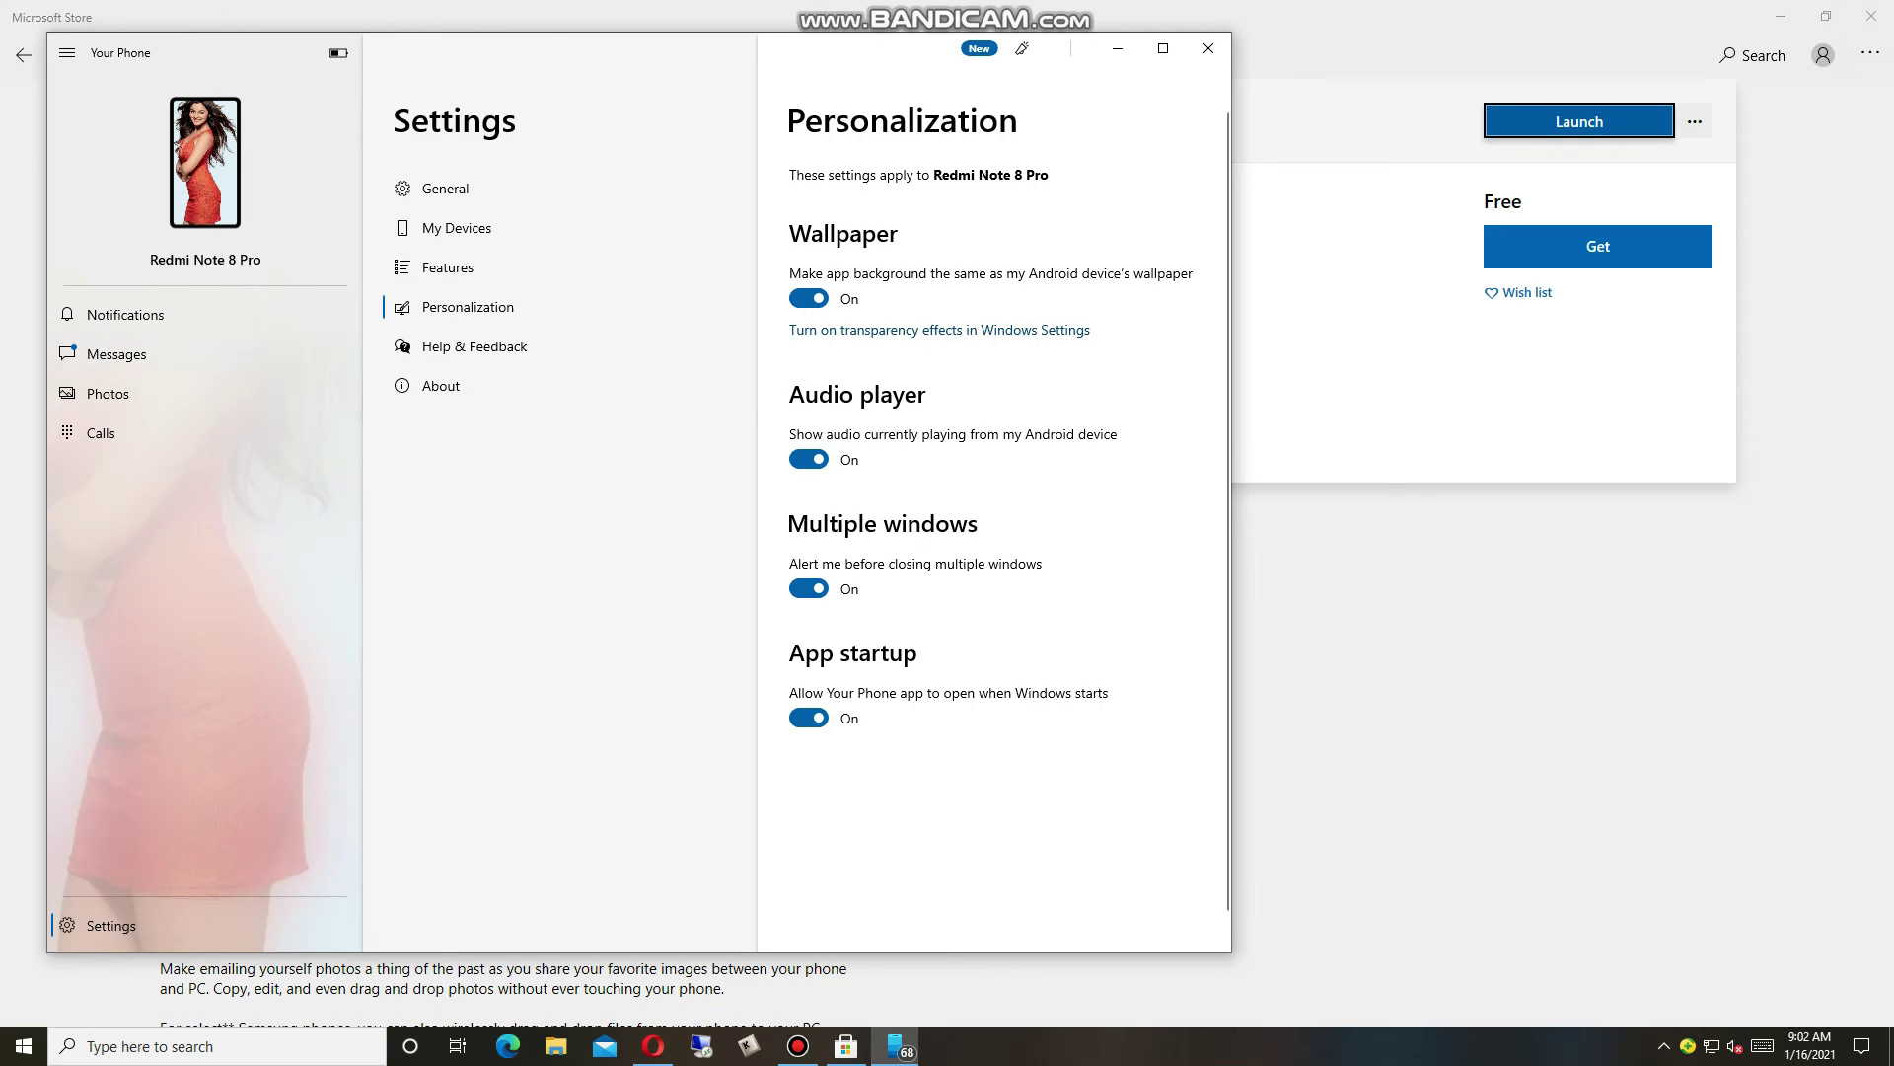
Review the feature permissions for the phone and switch the permission to make and manage calls off and back on
{"action": "left_click", "coordinate": [459, 262]}
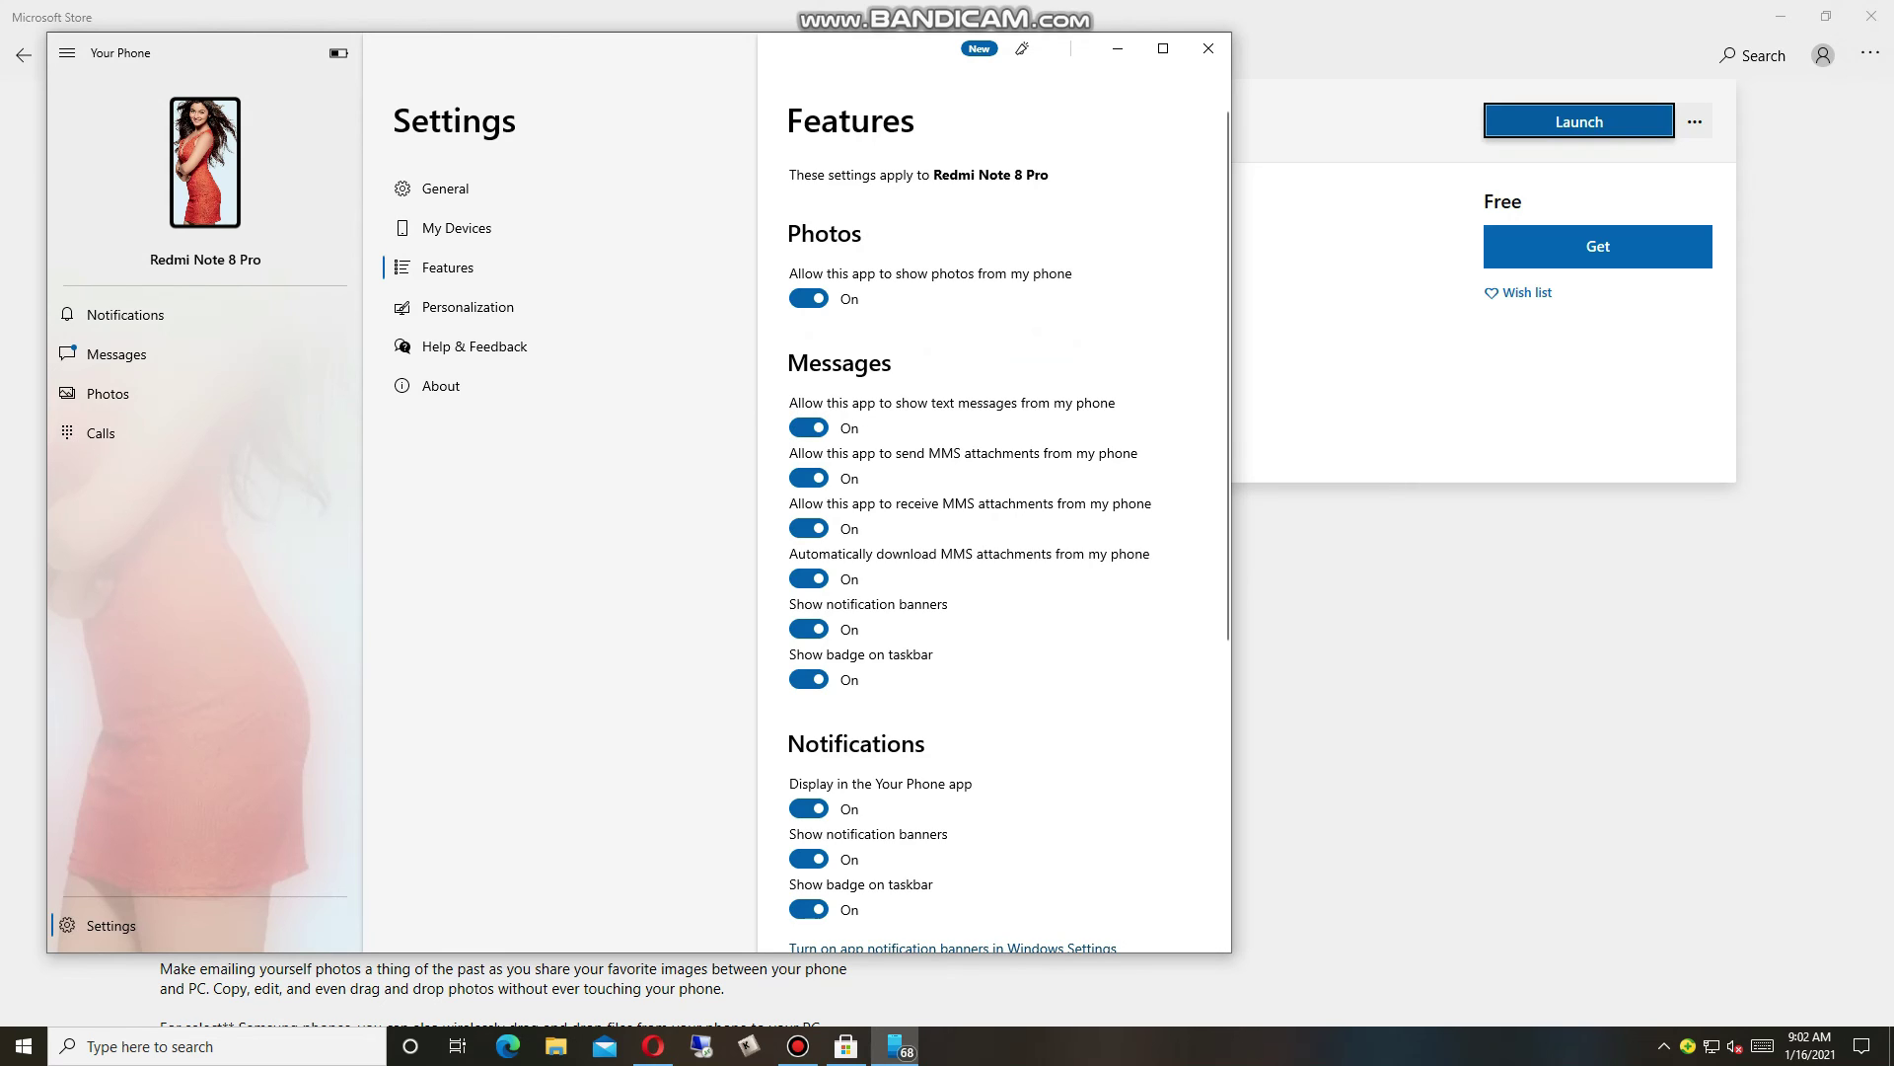
{"action": "scroll", "coordinate": [987, 523], "scroll_direction": "down", "scroll_amount": 5}
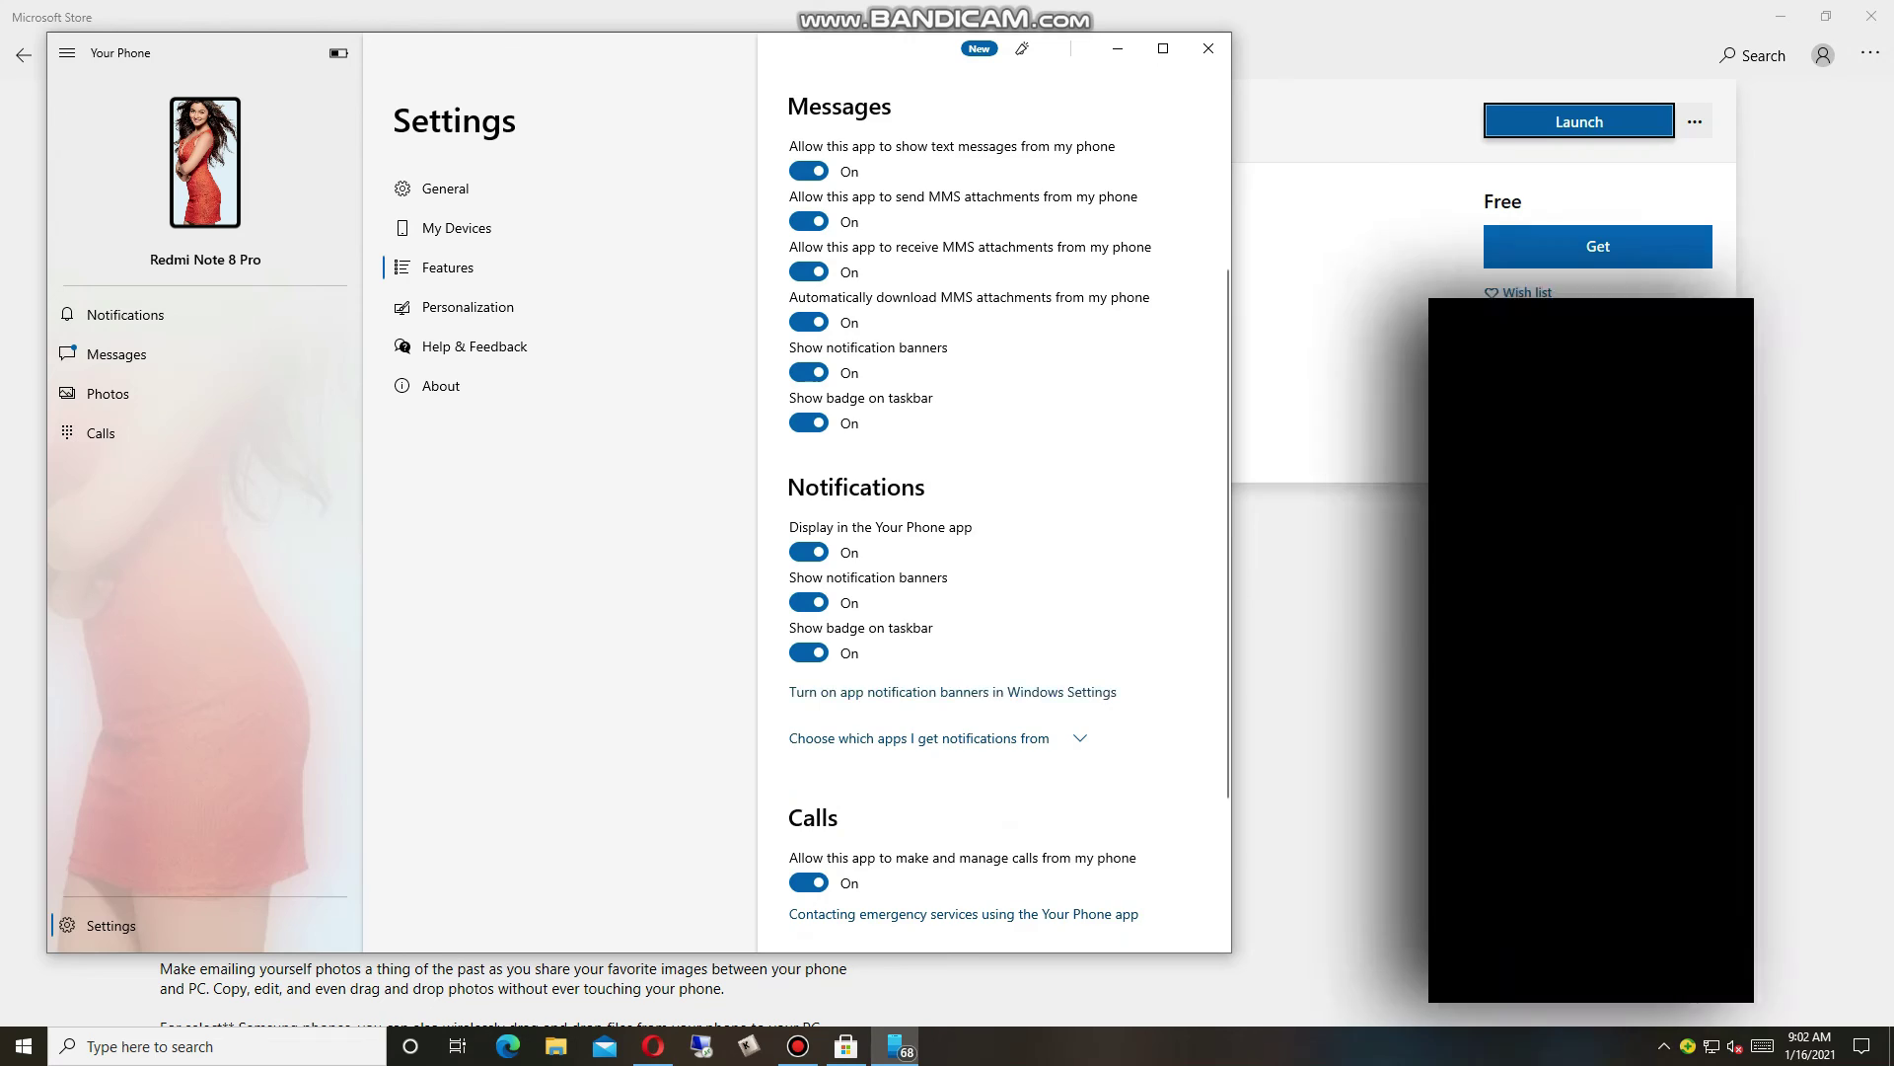
{"action": "scroll", "coordinate": [986, 523], "scroll_direction": "down", "scroll_amount": 4}
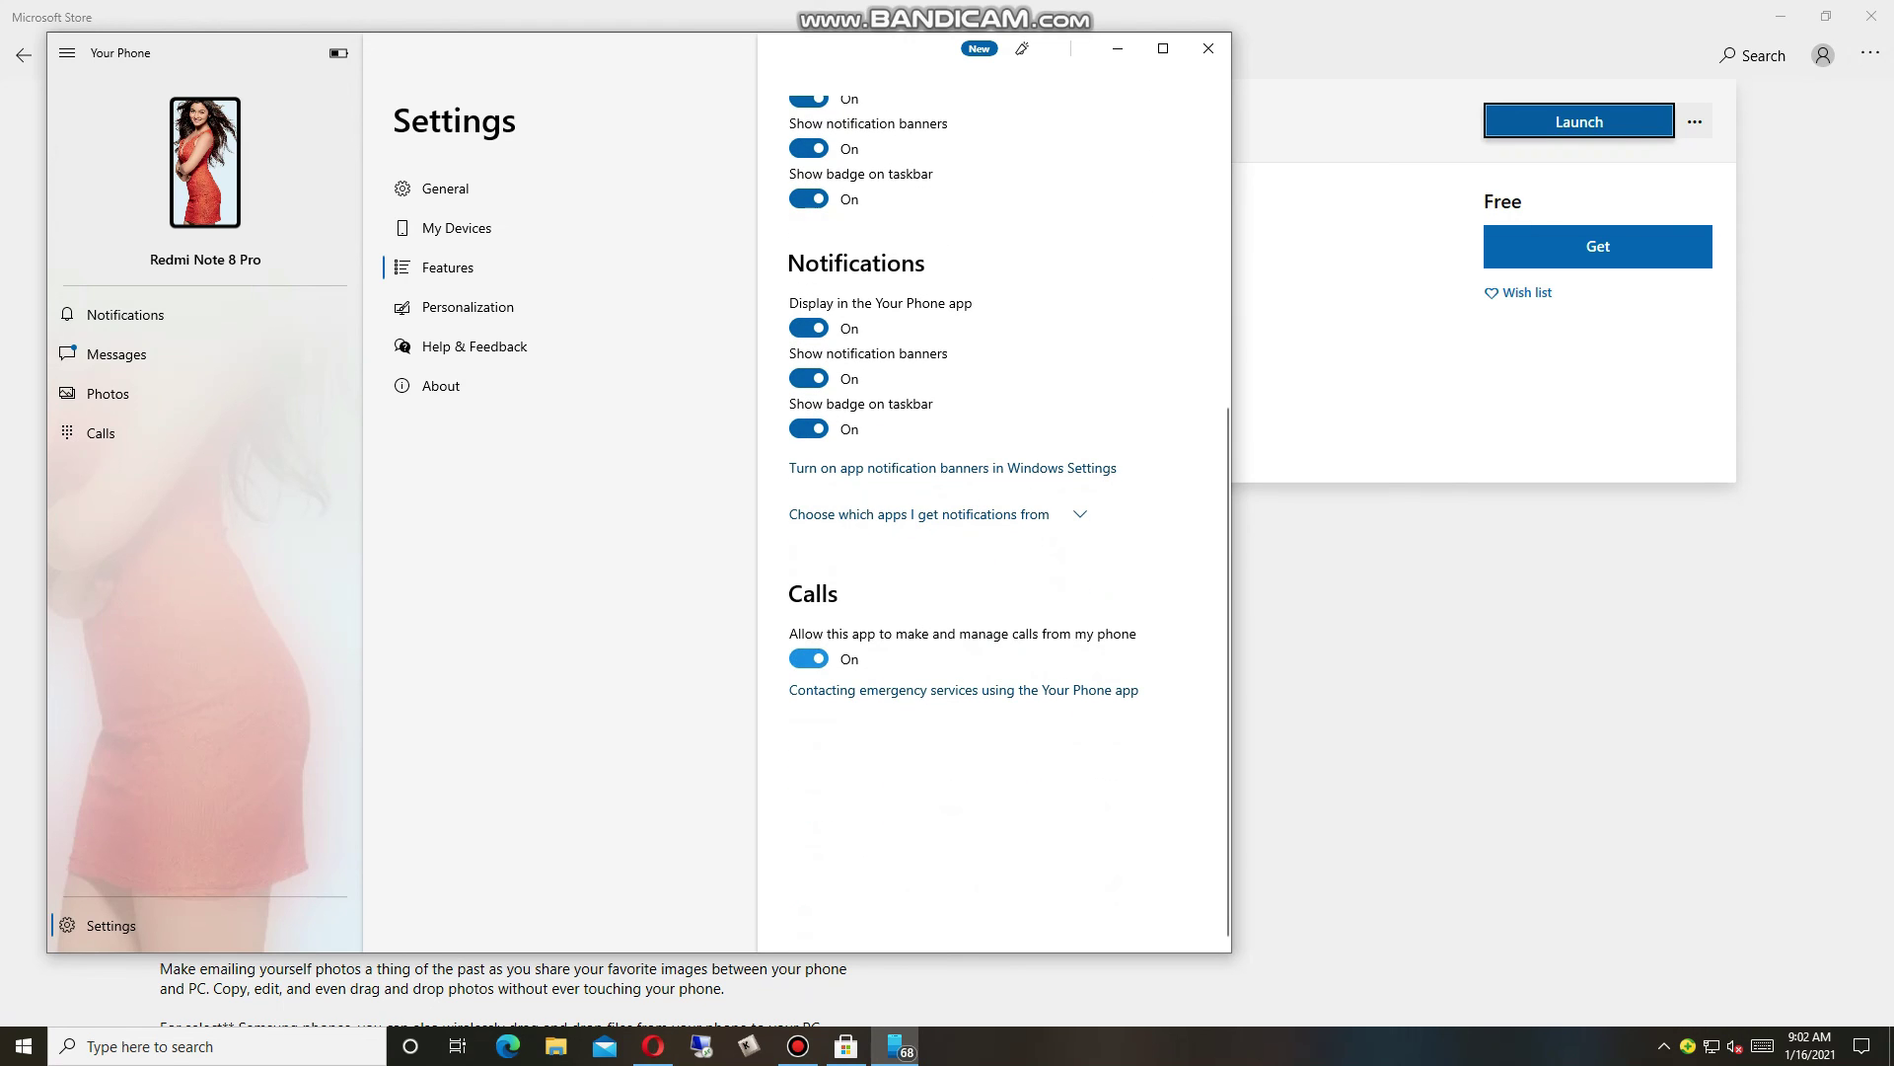
{"action": "left_click", "coordinate": [809, 658]}
{"action": "left_click", "coordinate": [809, 658]}
Check the general settings and the list of linked devices
{"action": "scroll", "coordinate": [888, 592], "scroll_direction": "up", "scroll_amount": 5}
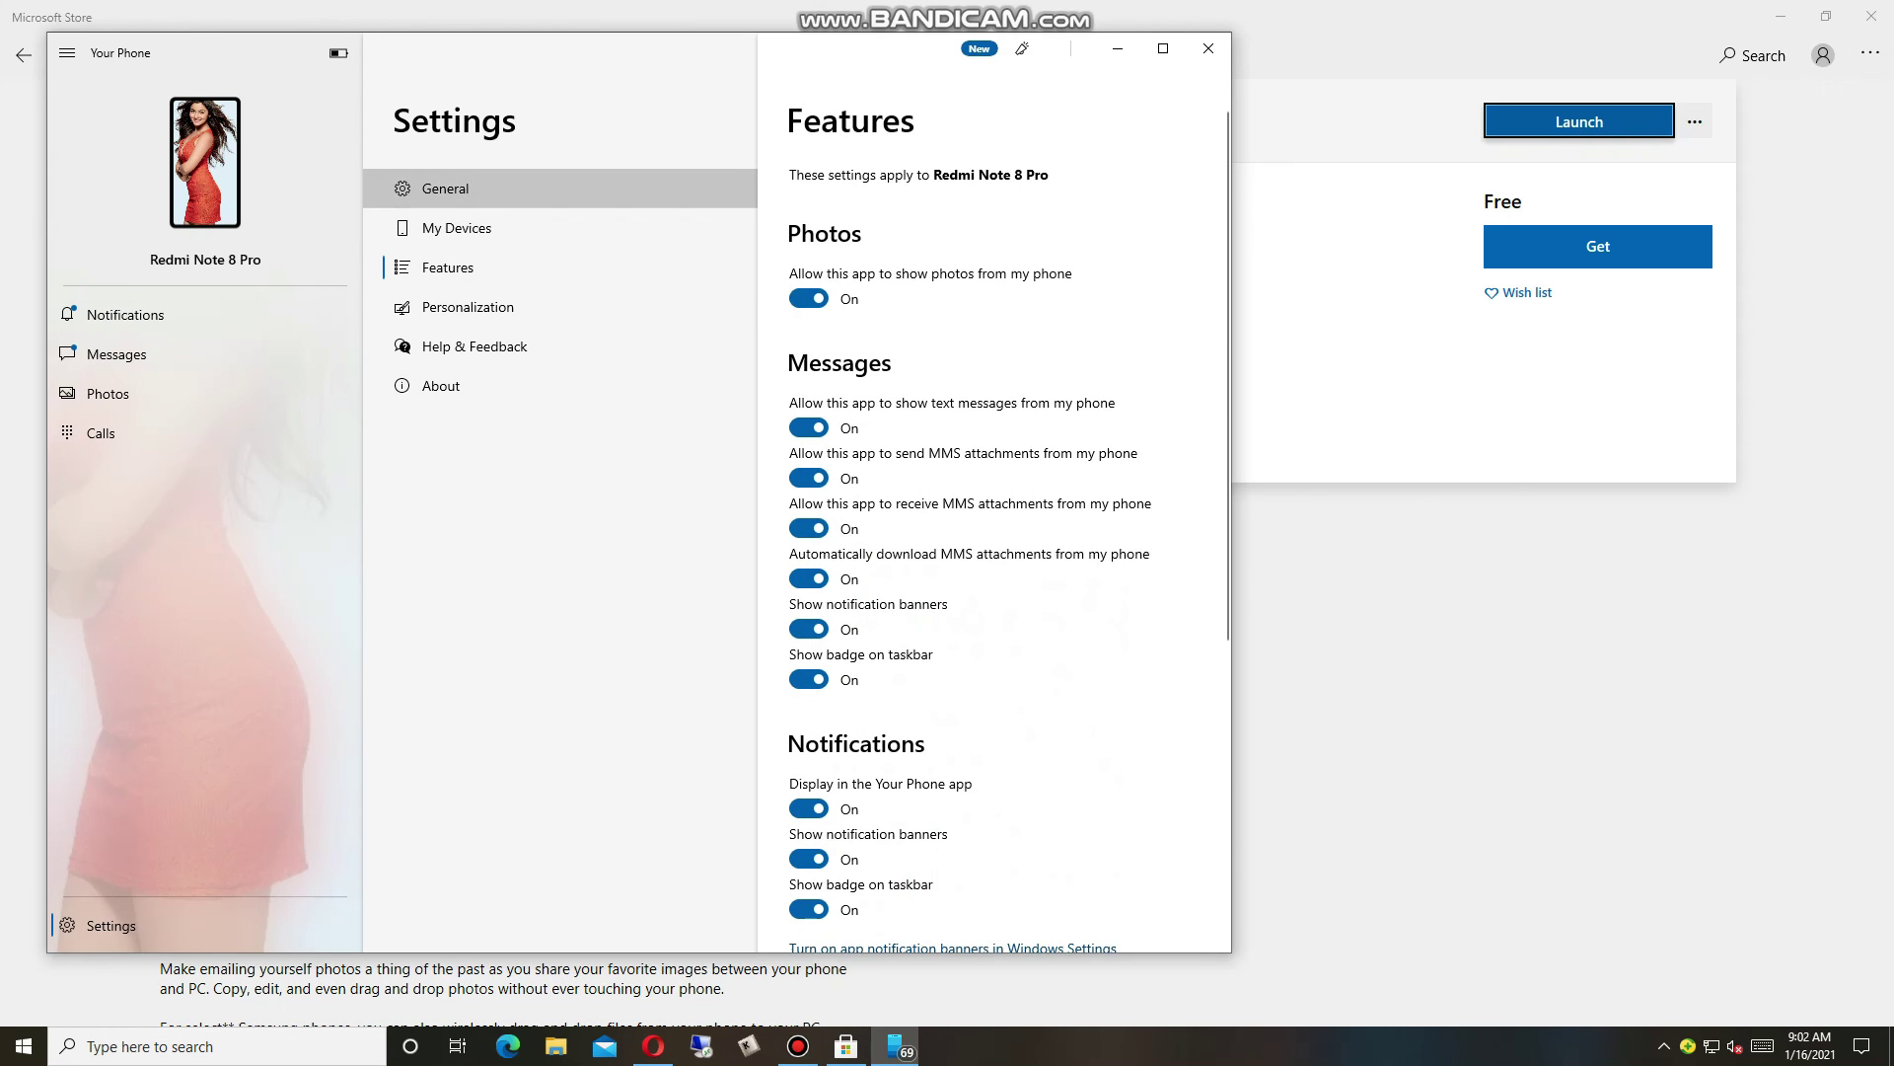
{"action": "left_click", "coordinate": [445, 189]}
{"action": "left_click", "coordinate": [457, 228]}
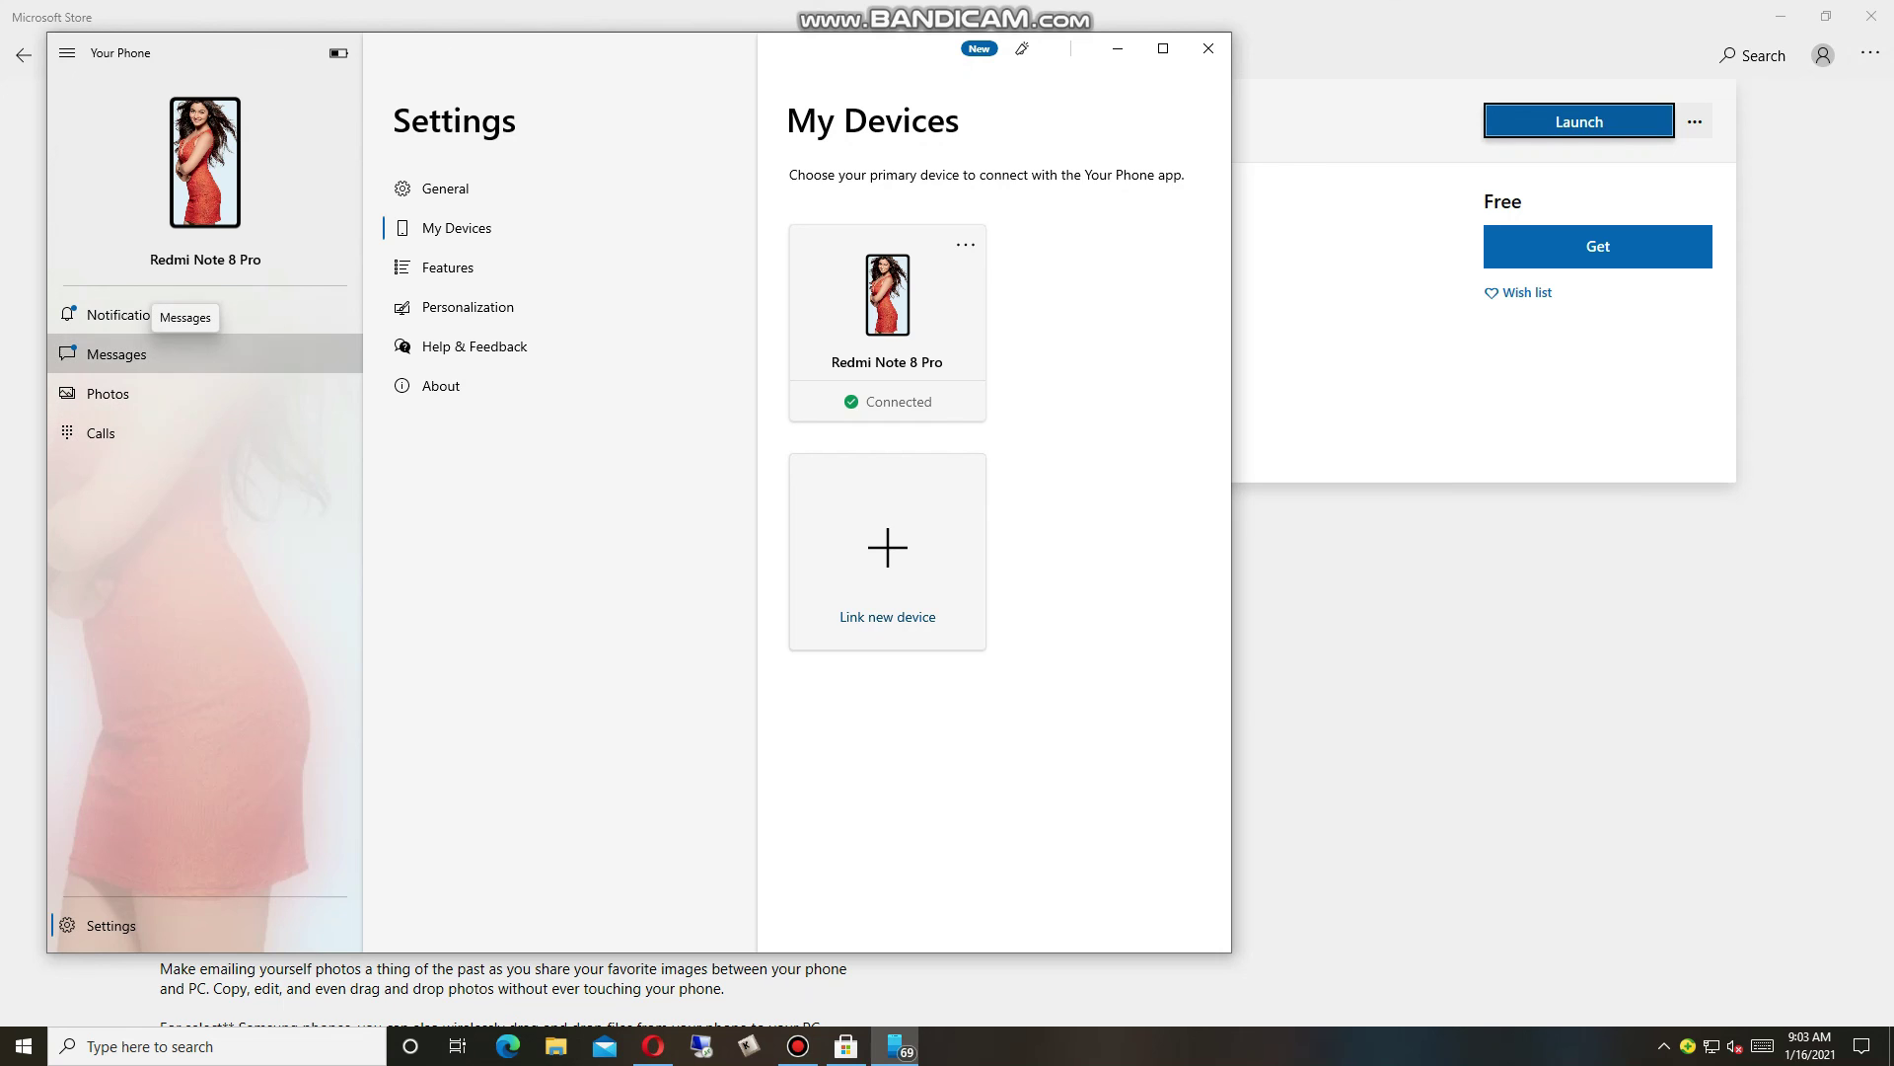
Refresh the phone's text messages and browse the older conversations
{"action": "left_click", "coordinate": [138, 353]}
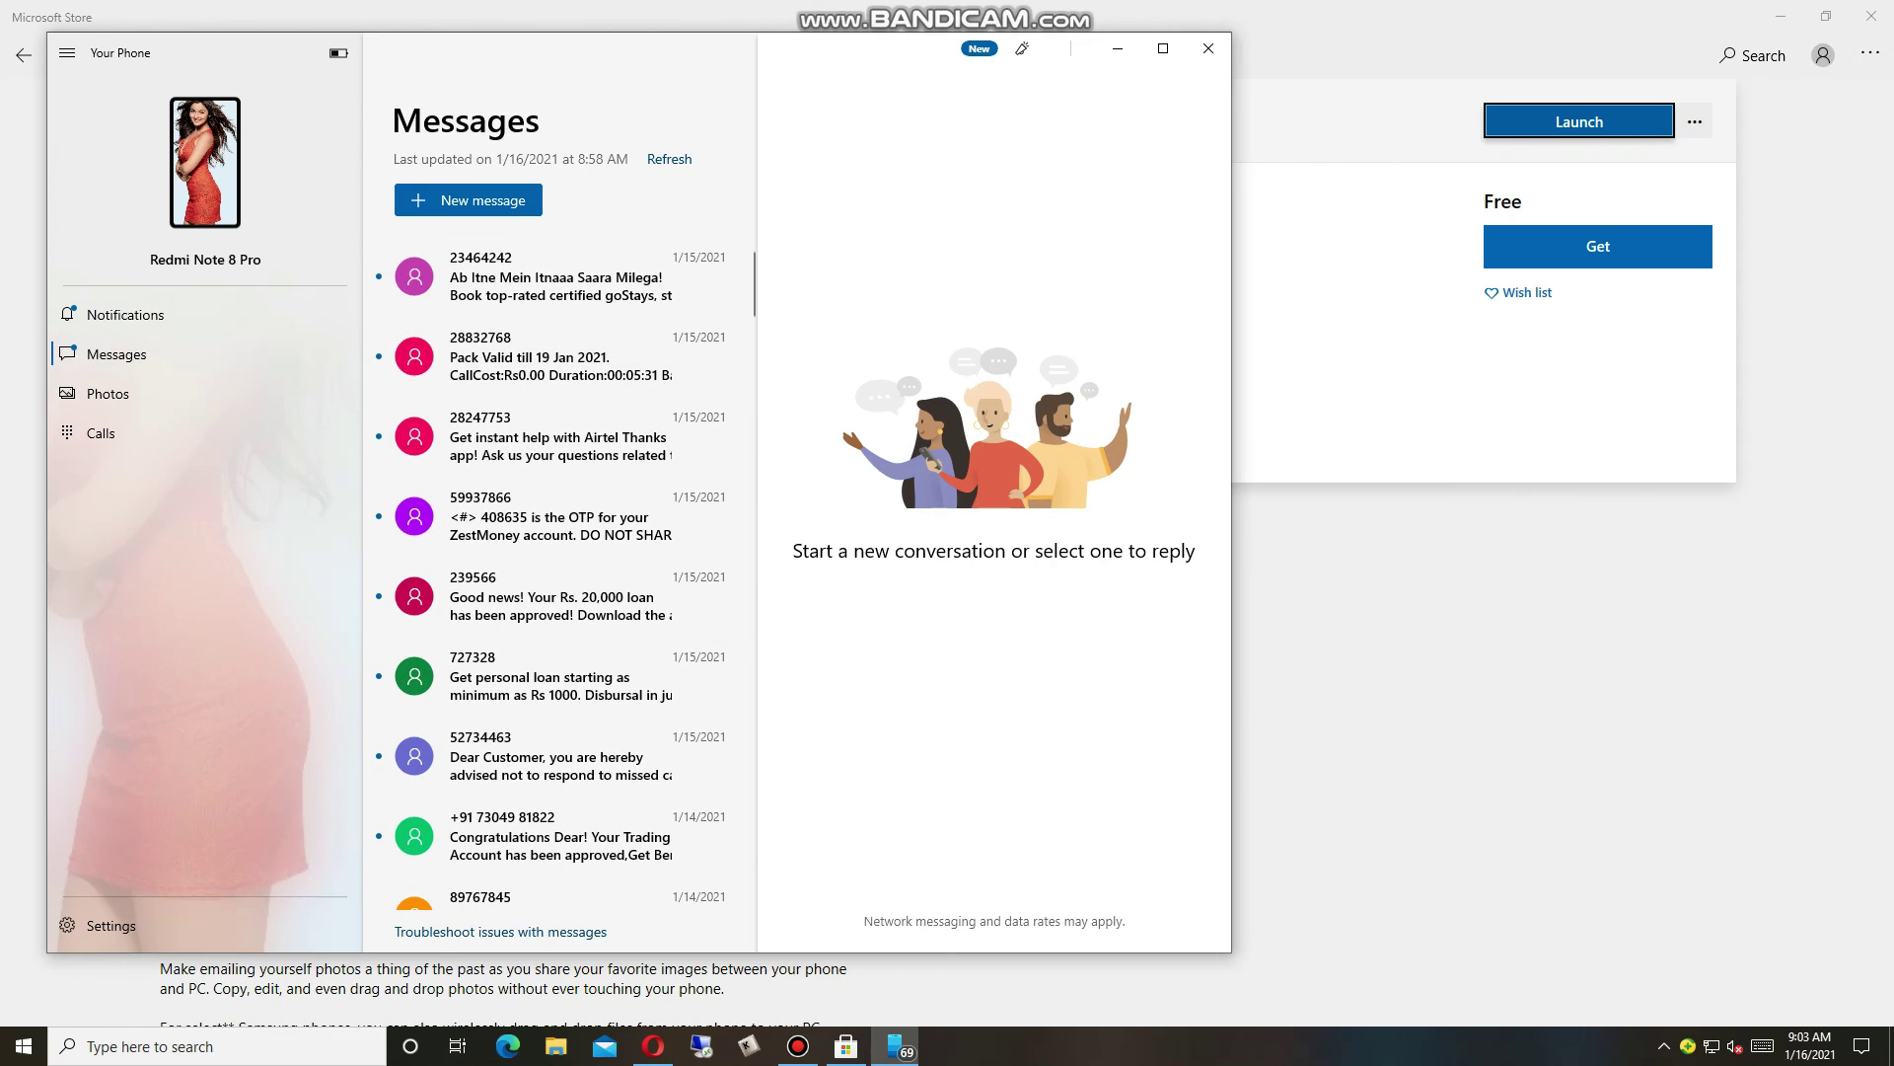
{"action": "left_click", "coordinate": [665, 160]}
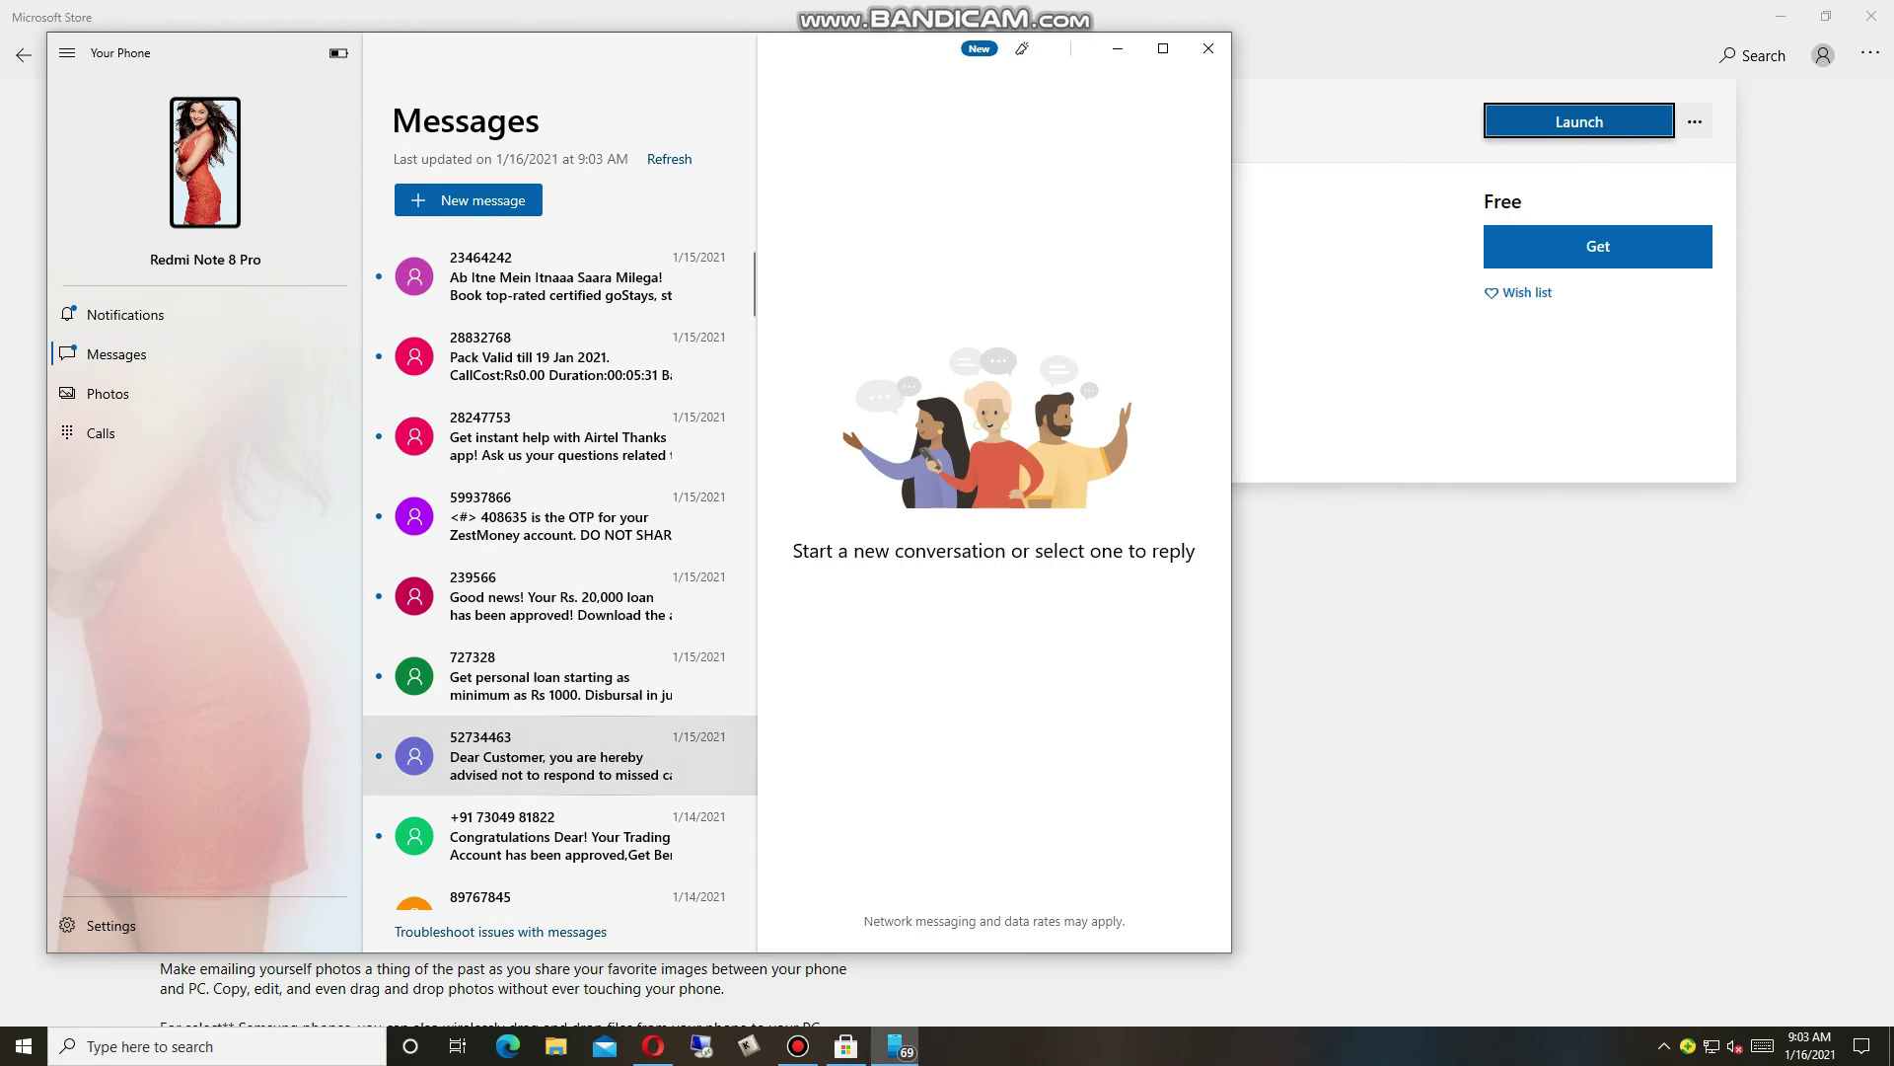
{"action": "scroll", "coordinate": [553, 445], "scroll_direction": "down", "scroll_amount": 3}
{"action": "scroll", "coordinate": [559, 582], "scroll_direction": "down", "scroll_amount": 10}
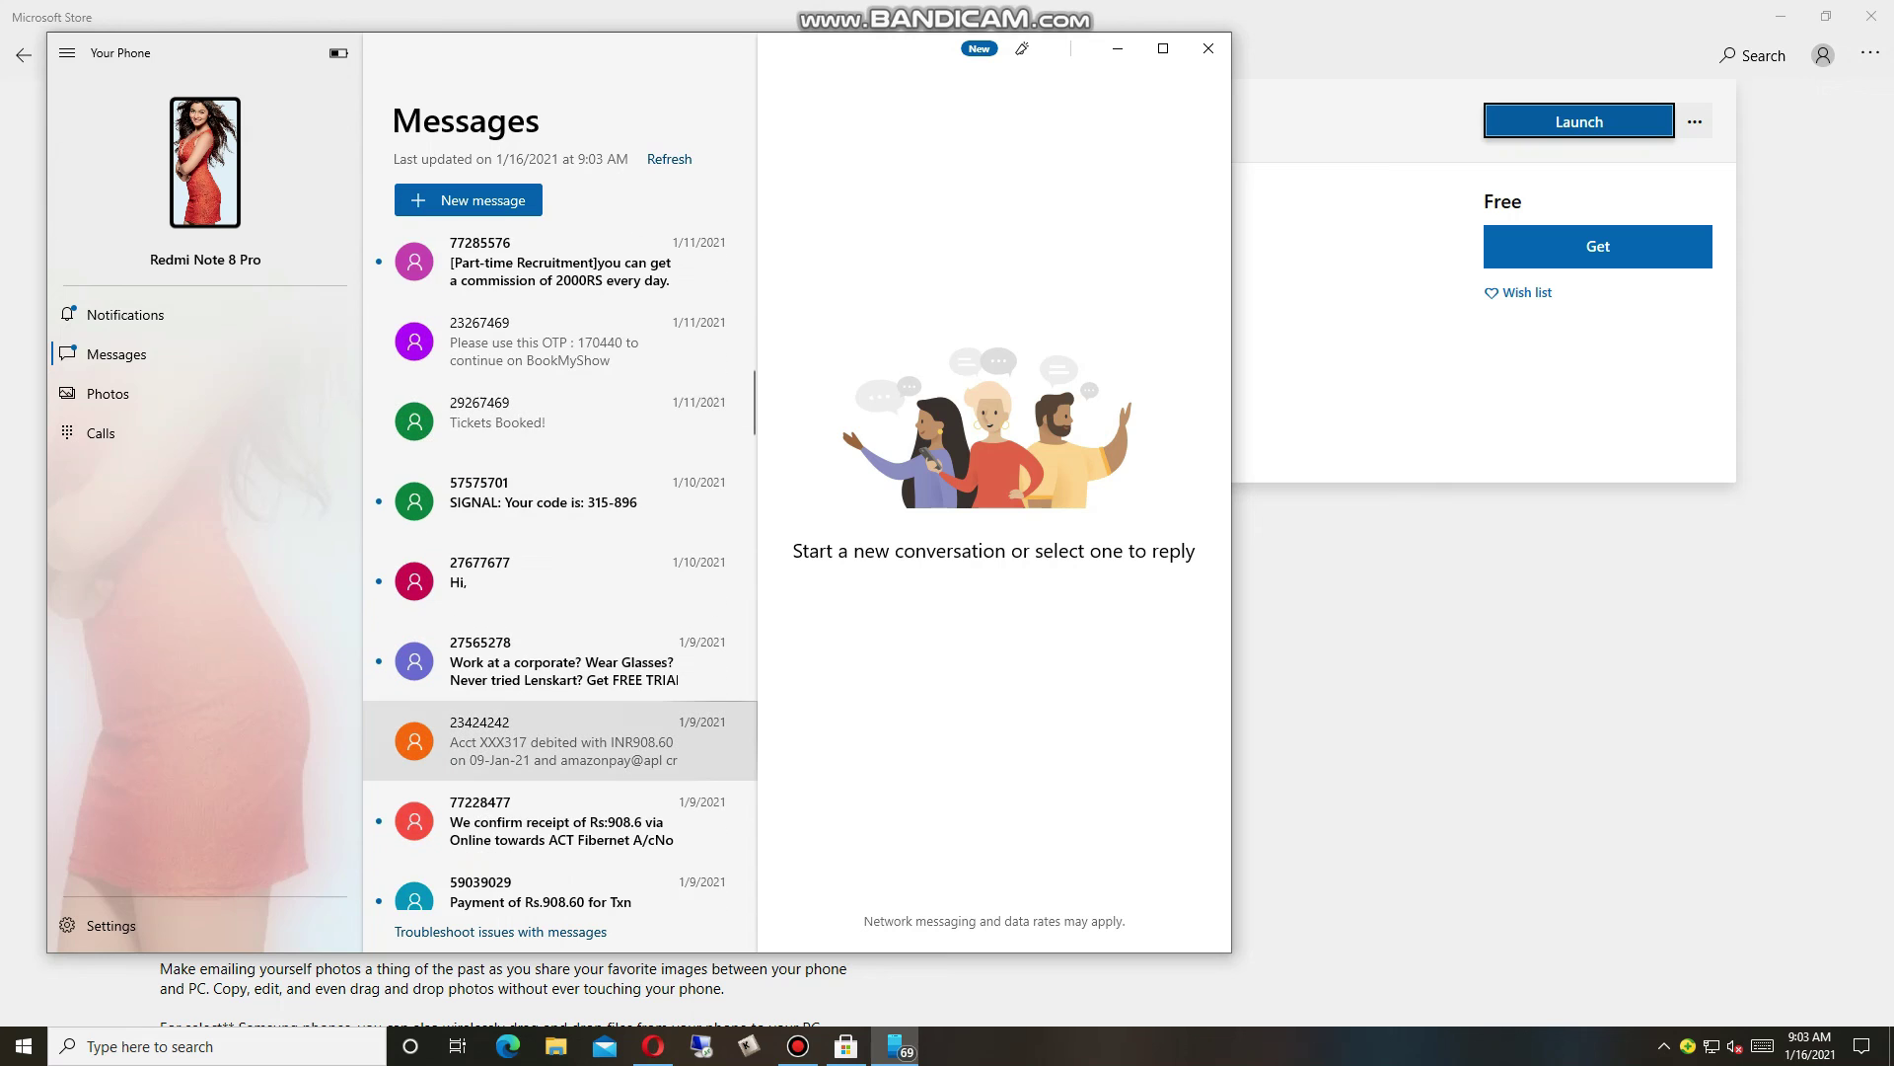